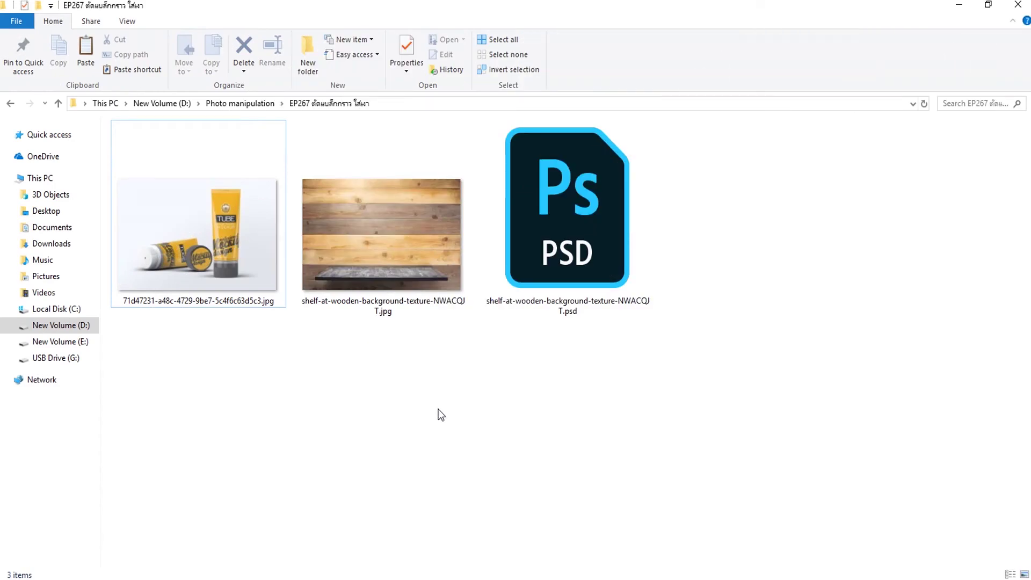
- Open the tube mockup and wooden shelf JPGs together as Photoshop documents
click(405, 286)
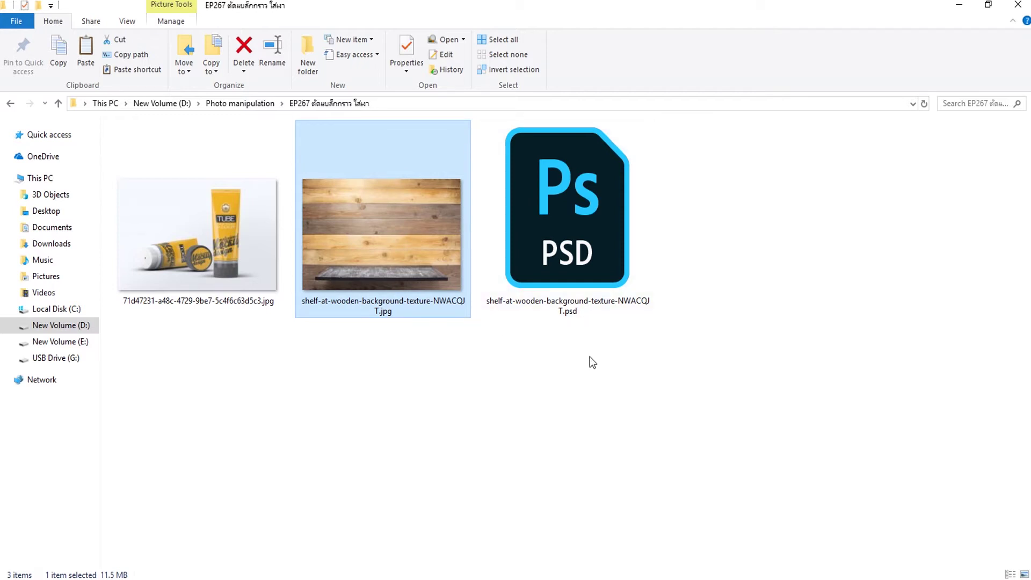
click(199, 267)
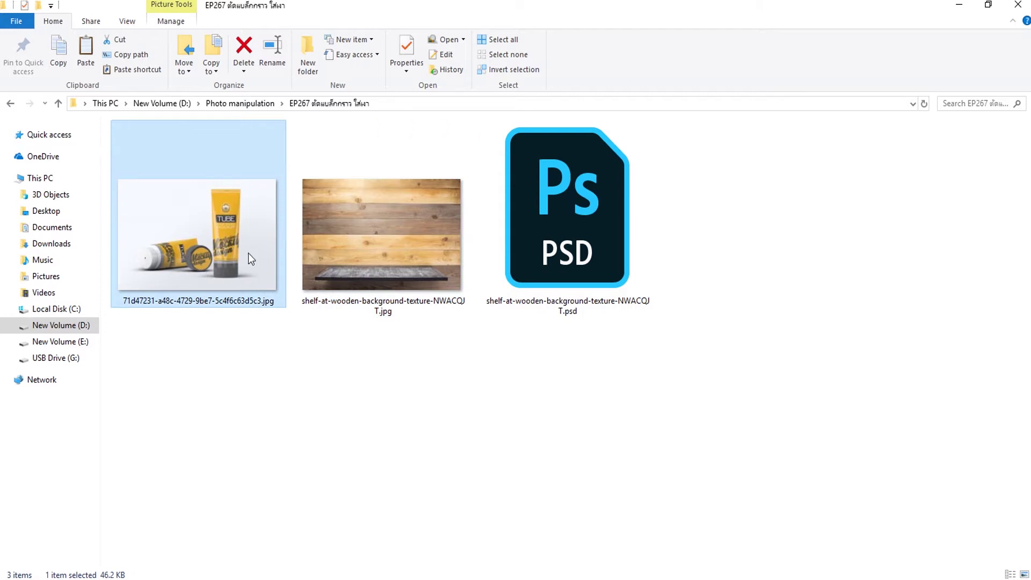
click(988, 4)
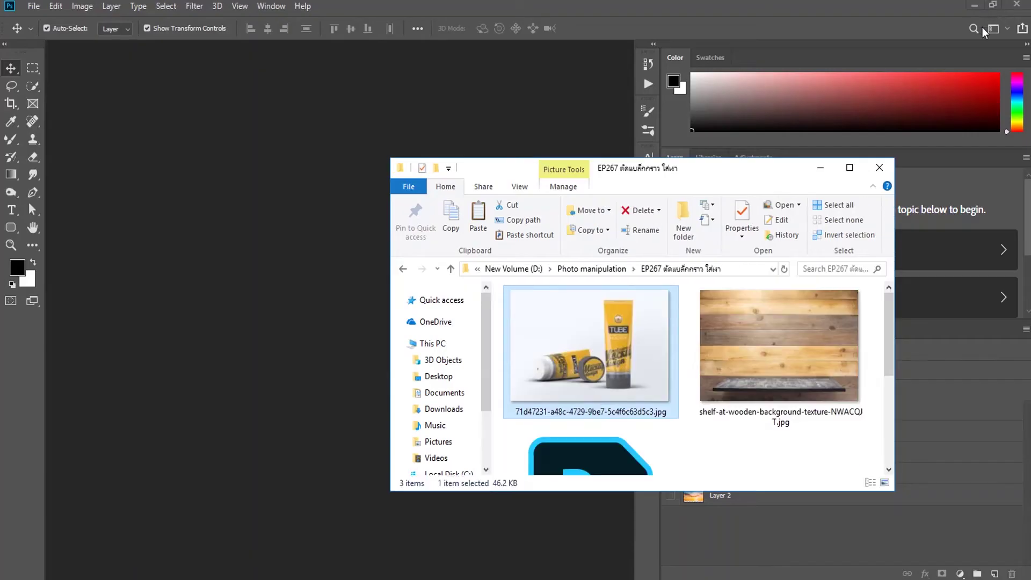
click(779, 382)
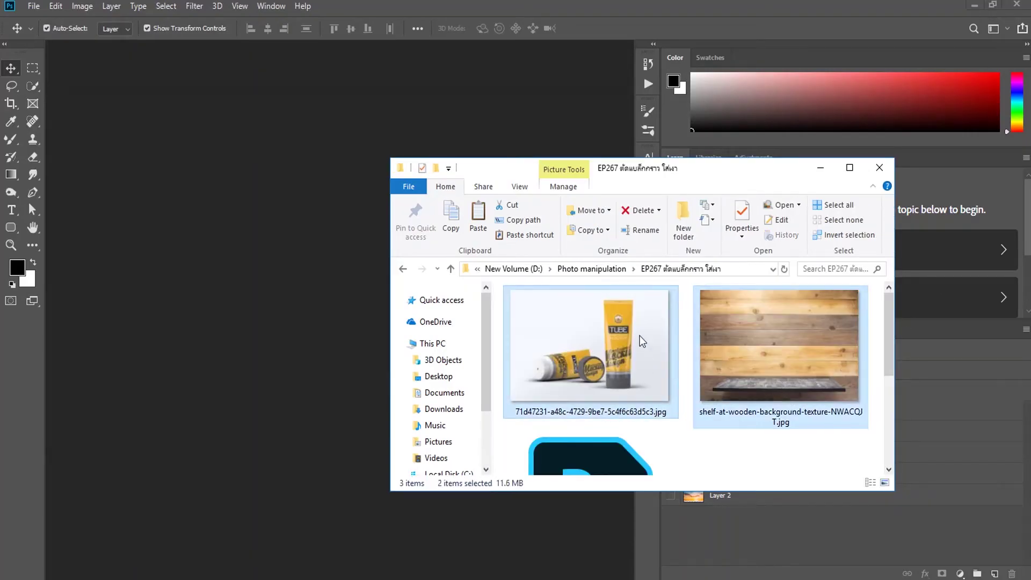
drag(643, 359, 249, 276)
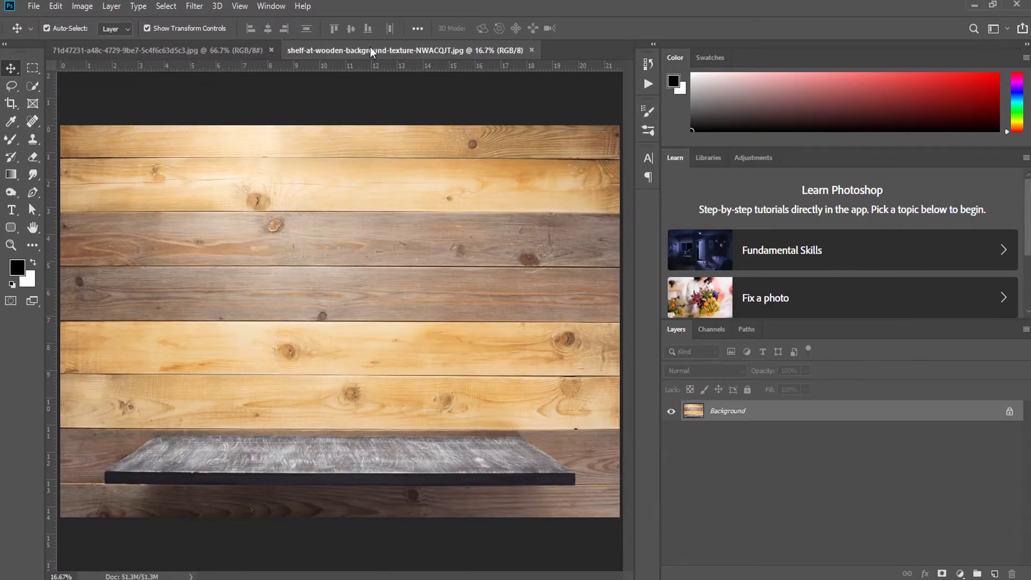
- Float the shelf document and resize it to 2000 px wide (2000 × 1333)
drag(371, 51, 303, 117)
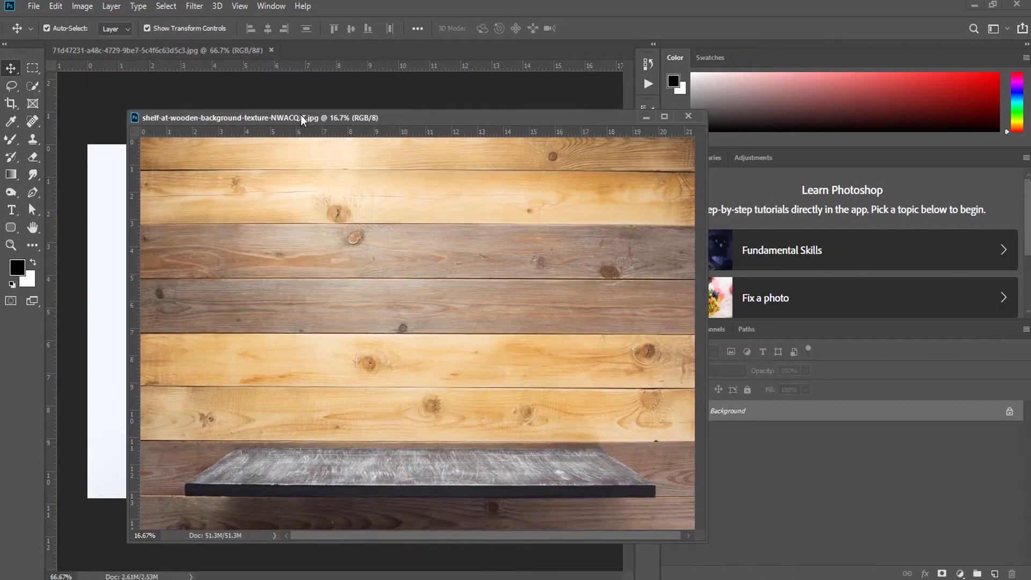
right_click(302, 117)
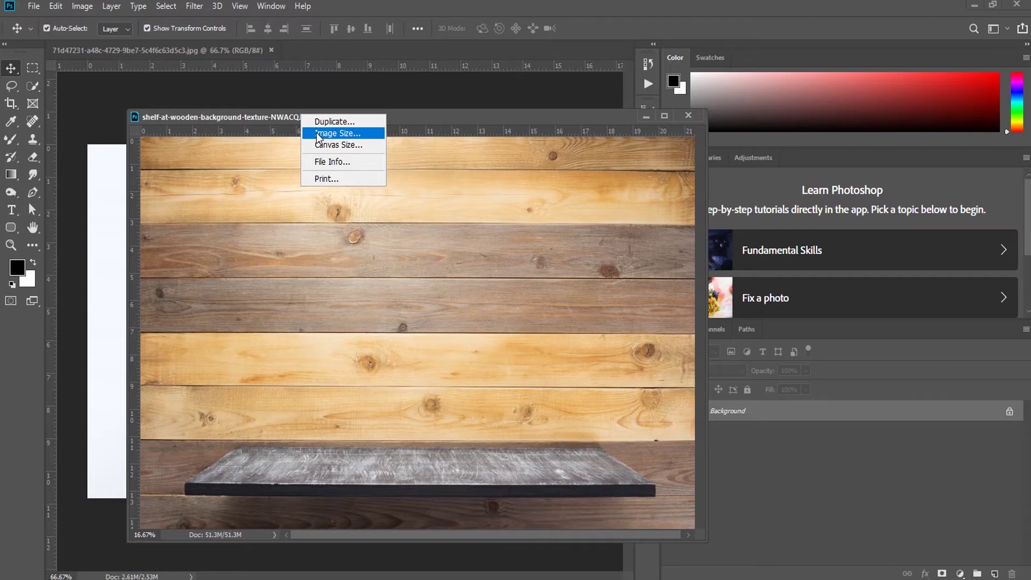
key(h)
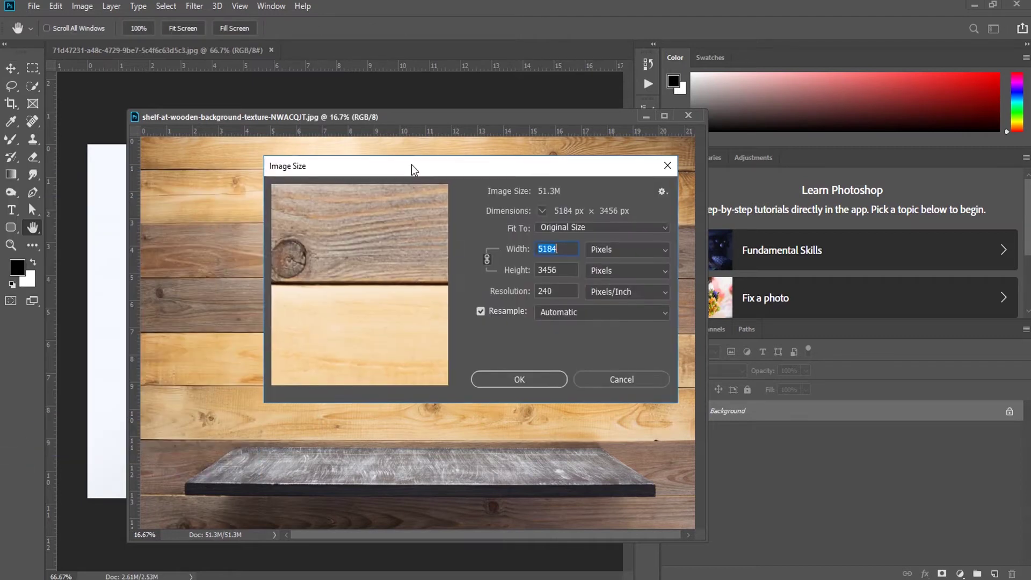
drag(414, 168, 340, 177)
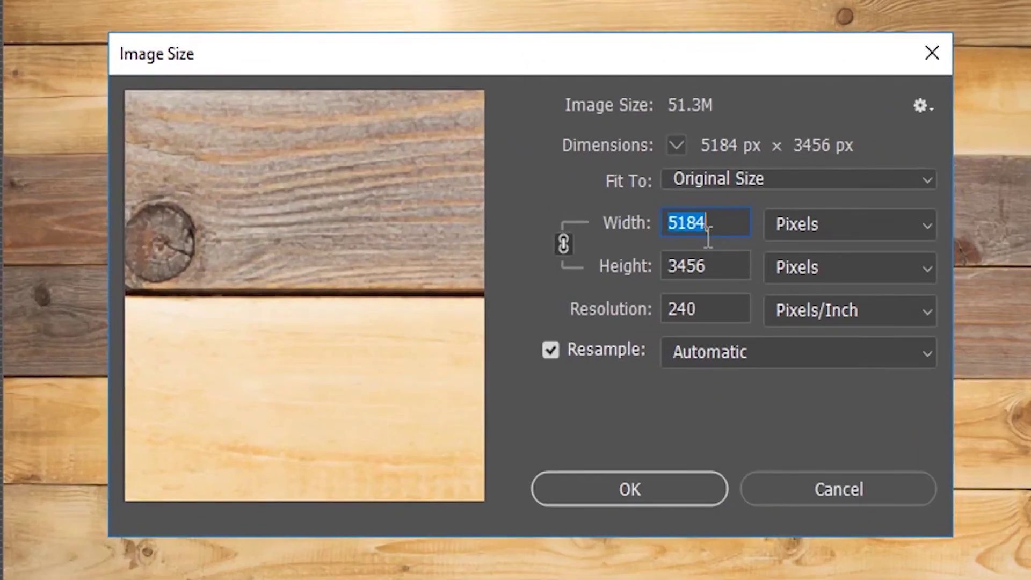
text(2000)
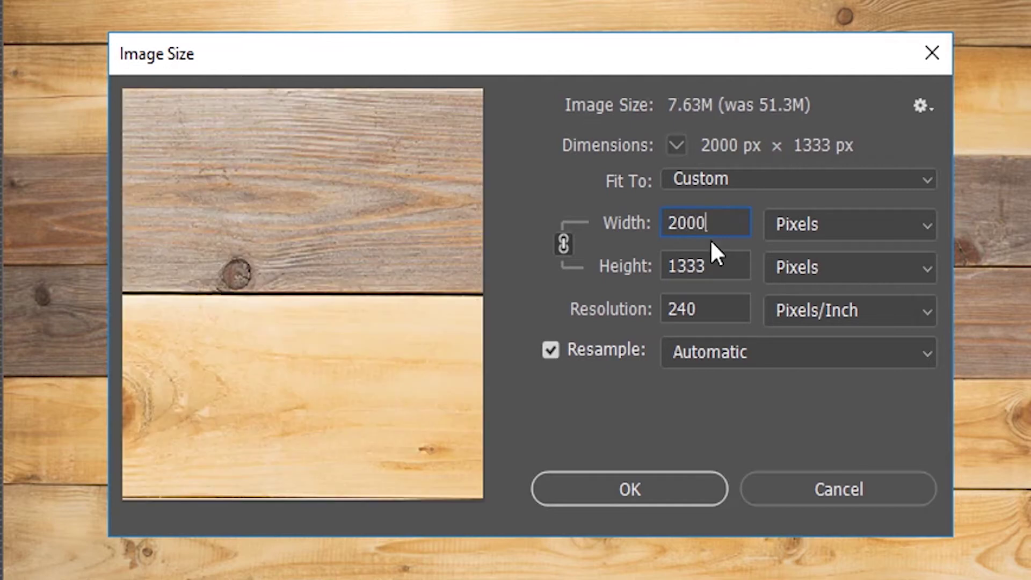
click(666, 490)
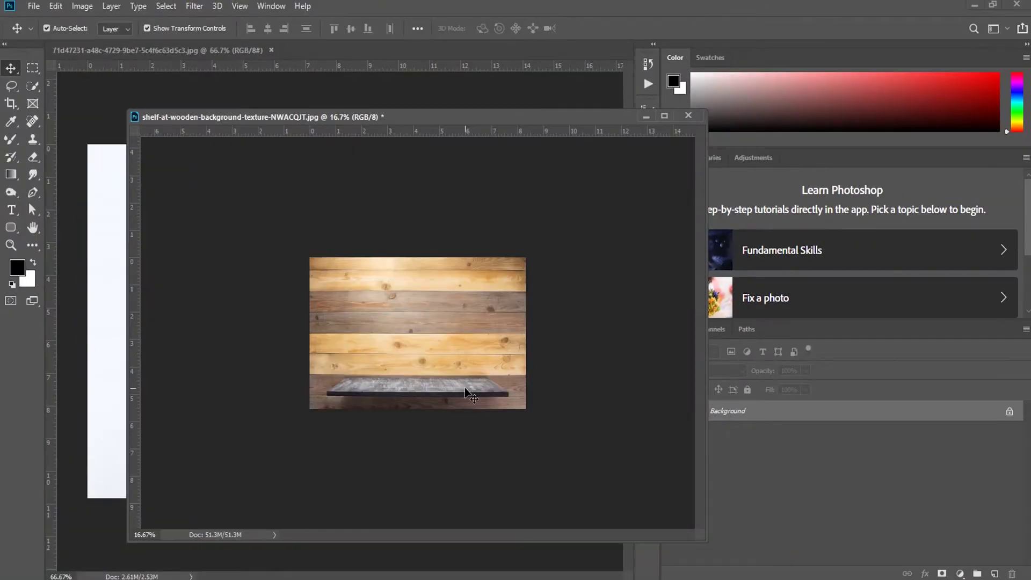
- Copy the tube mockup into the shelf document as a new layer
key(ctrl+0)
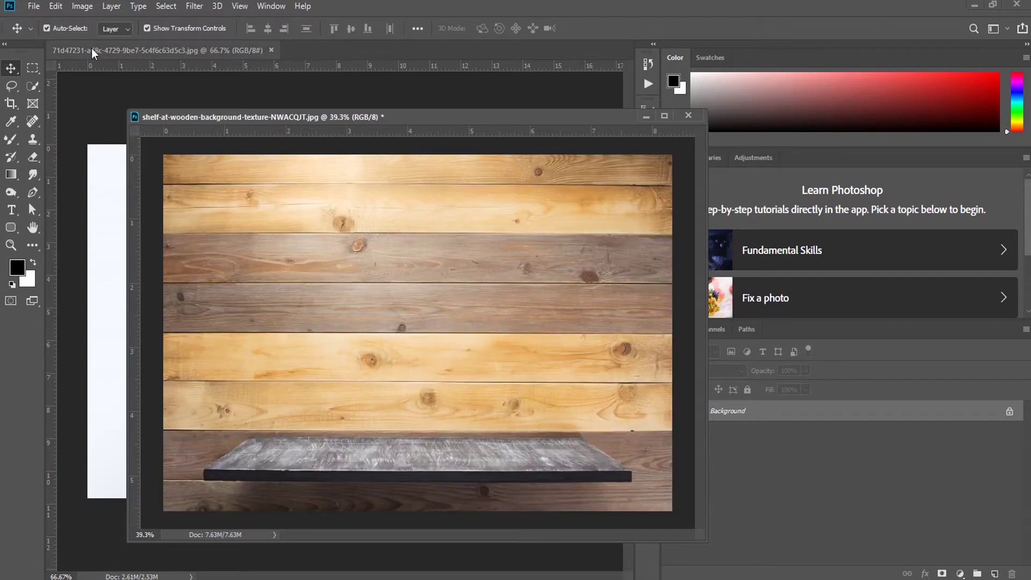
drag(92, 53, 340, 145)
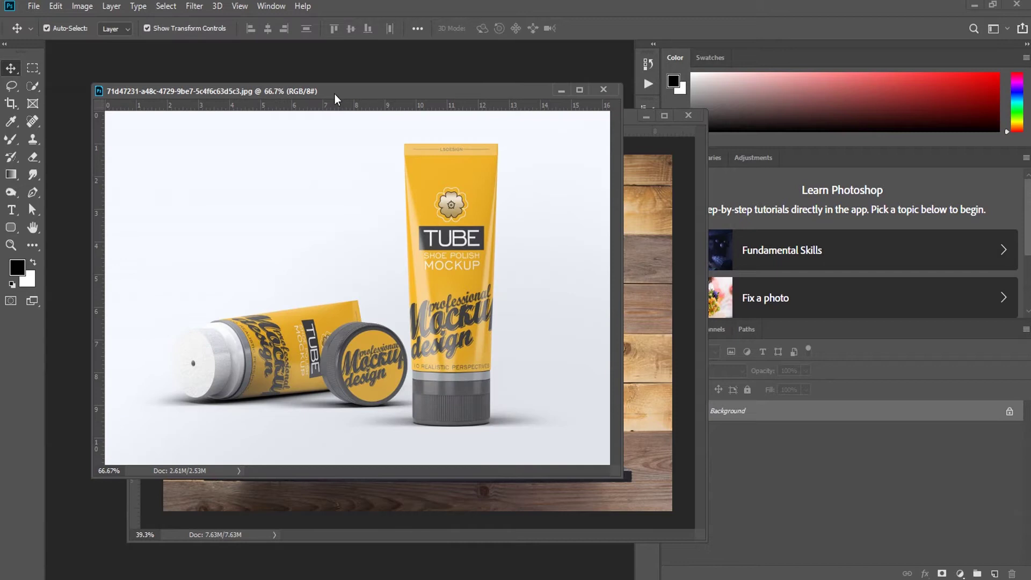
mouse_move(312, 325)
mouse_down()
mouse_move(477, 340)
mouse_move(471, 370)
mouse_up()
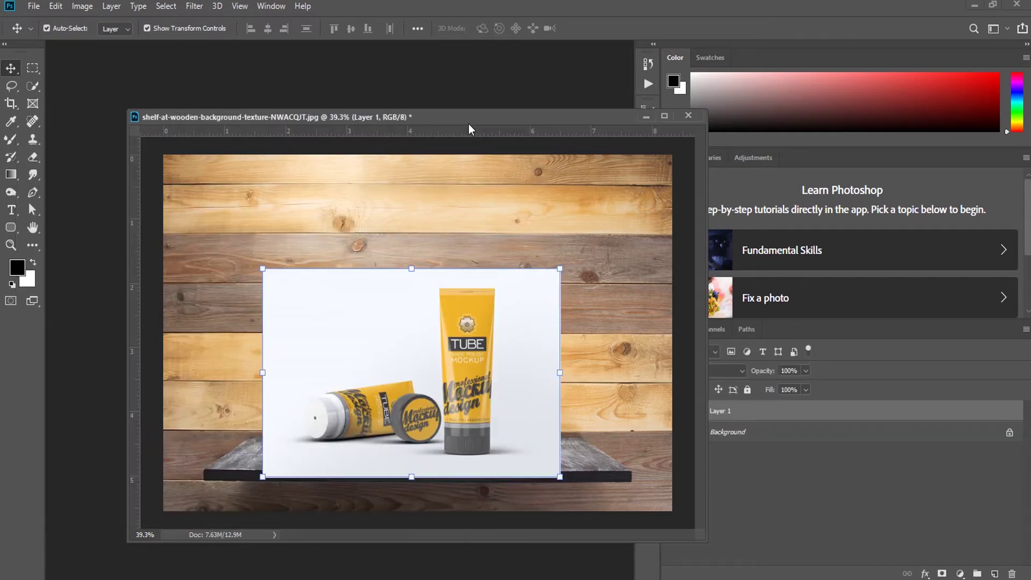
drag(468, 124, 411, 90)
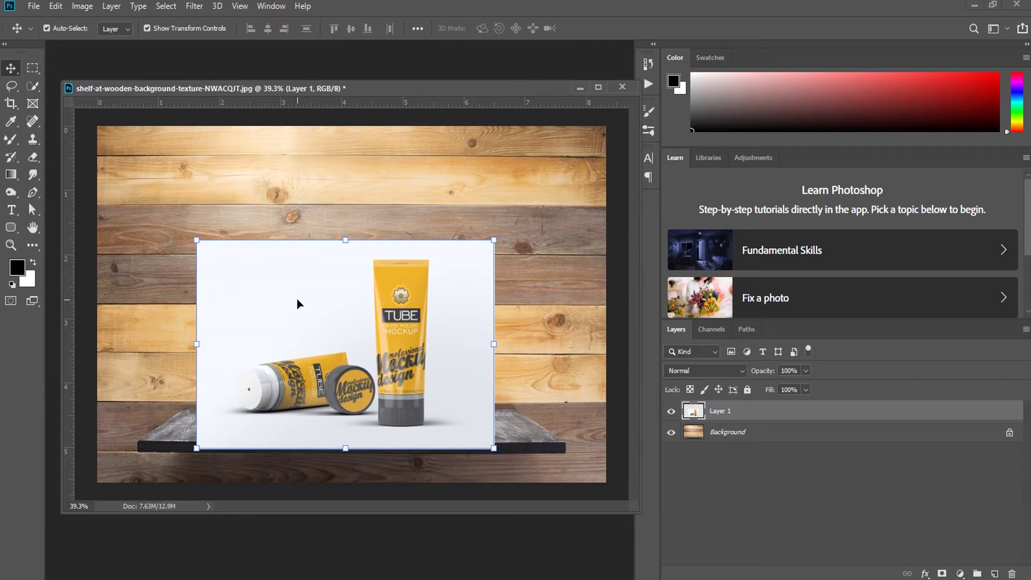
- Scale the tube layer up to about 111% and commit the transform
drag(345, 240, 346, 218)
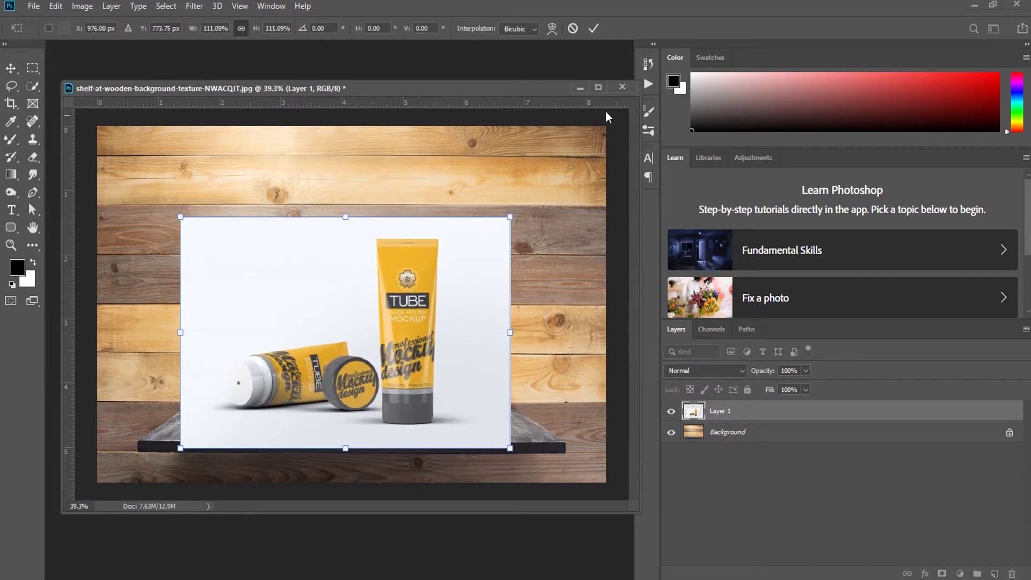
click(593, 28)
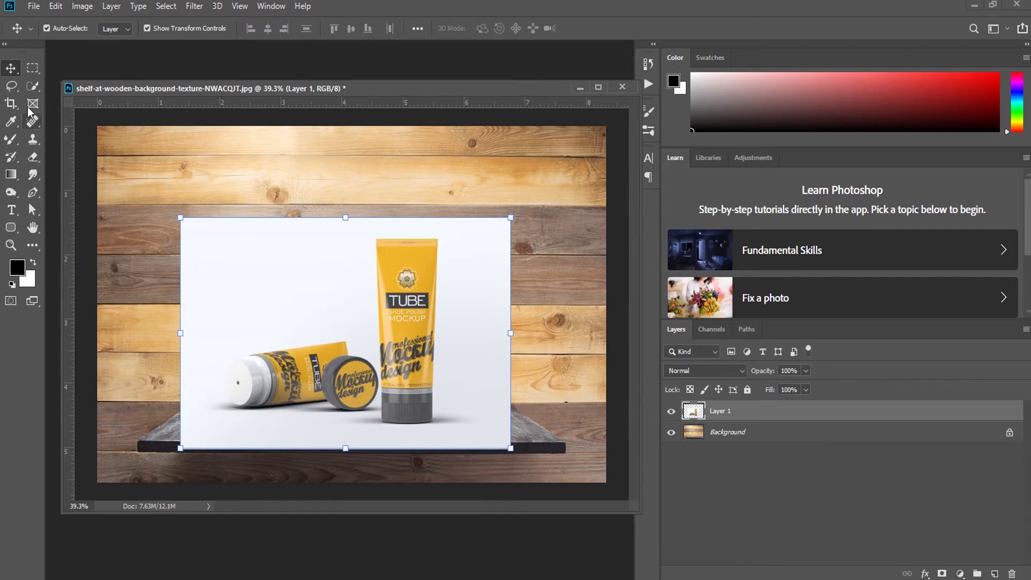
click(31, 87)
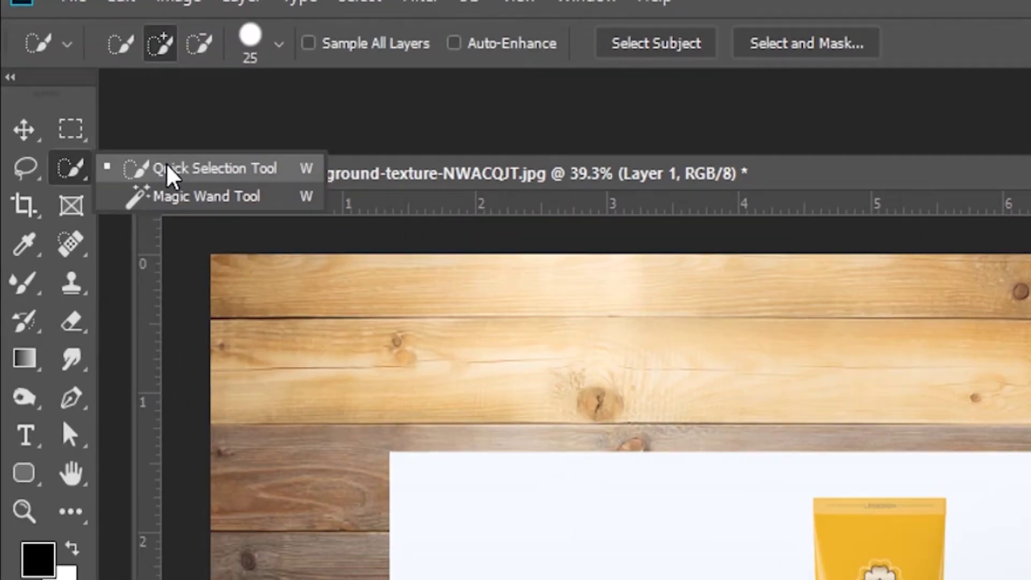
click(81, 89)
- Auto-select the two tubes and cap with Select Subject
right_click(73, 168)
click(148, 168)
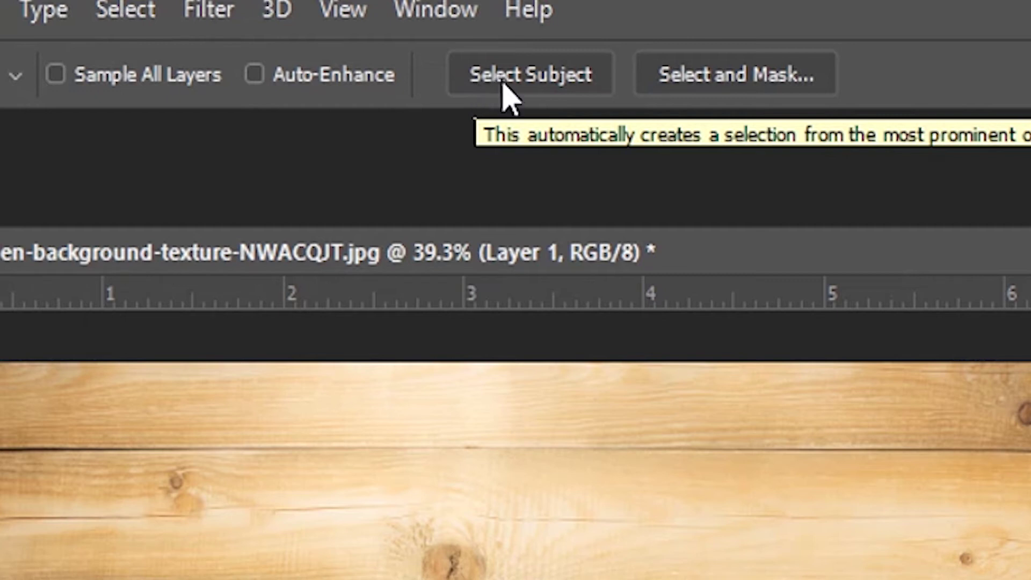
click(502, 86)
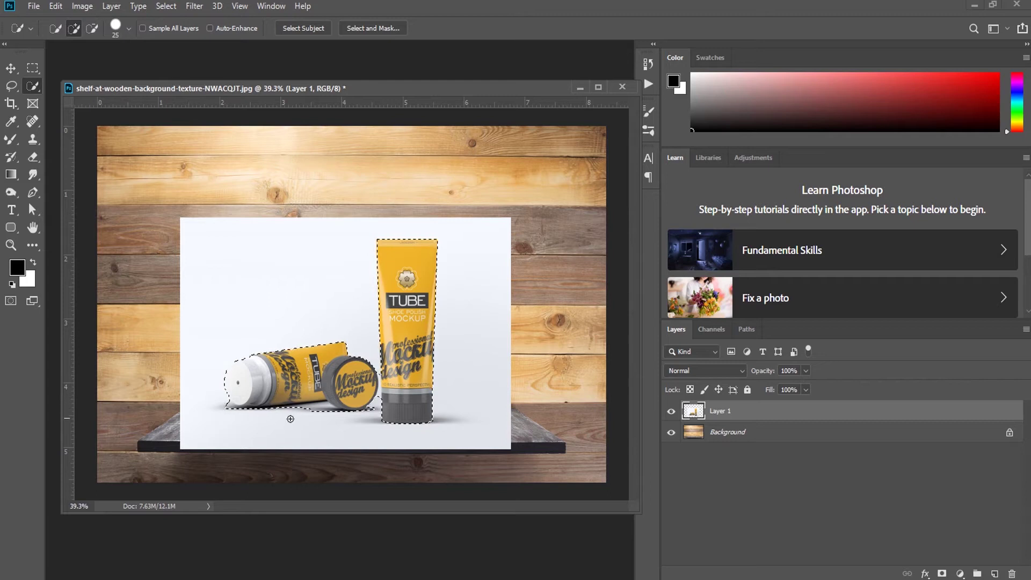
- Subtract the shadow along the lying tube's bottom edge from the selection
key(alt)
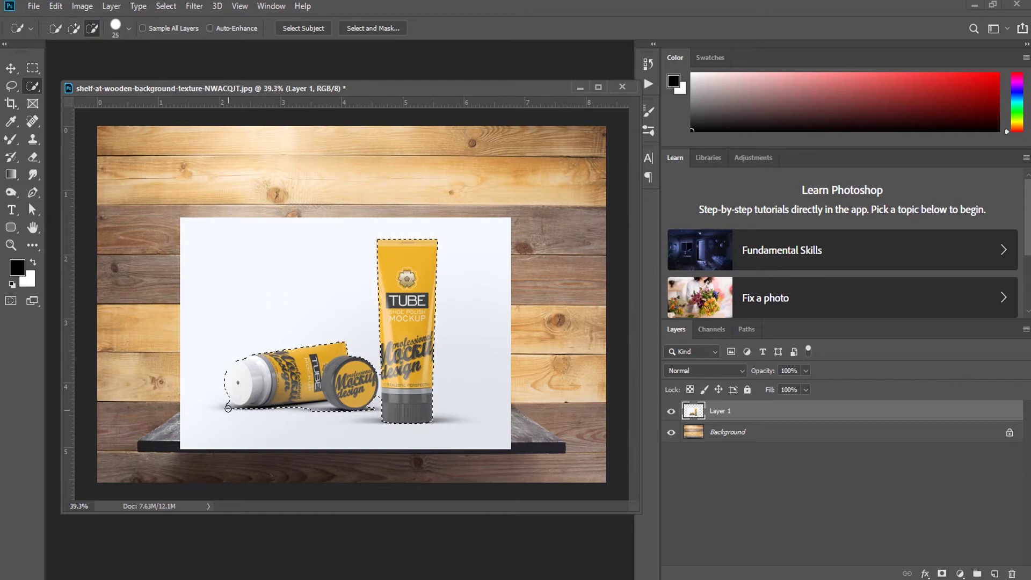
drag(225, 406, 290, 408)
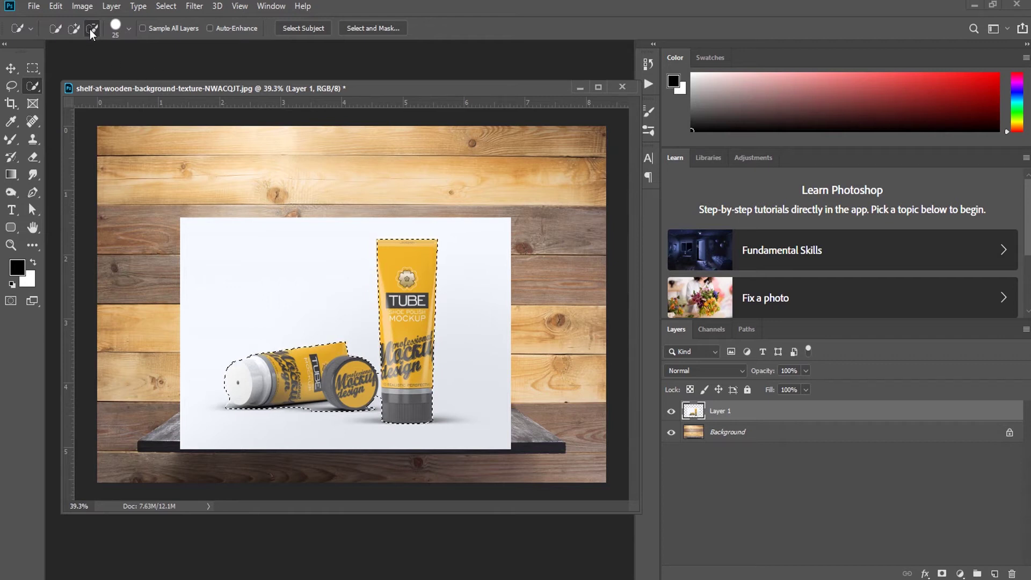
click(236, 414)
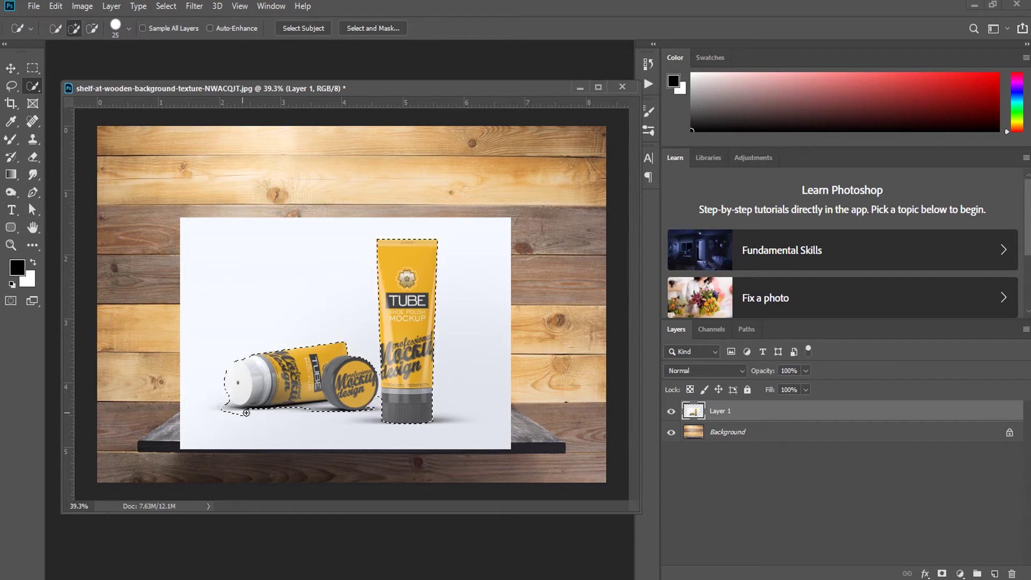
key(ctrl+z)
key(alt)
drag(240, 410, 375, 407)
key(alt)
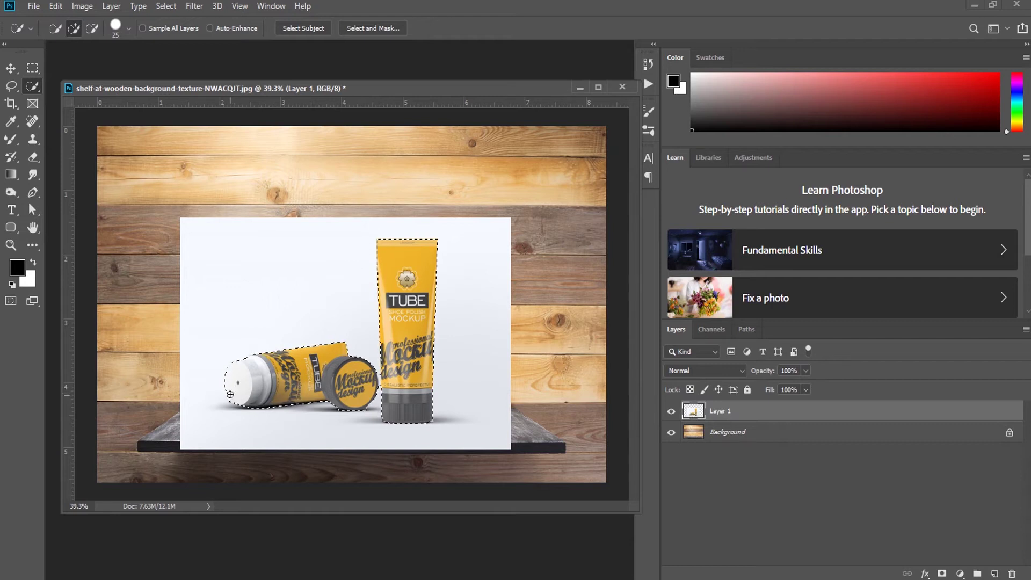
key(alt)
- In Select and Mask, zoom in and refine the white cap's left edge
click(373, 28)
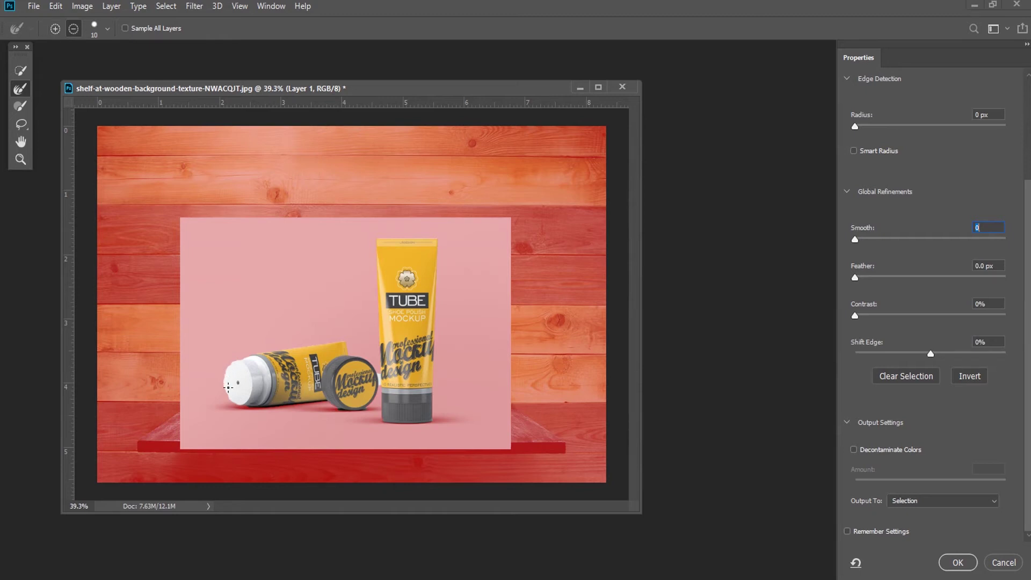
key(ctrl+plus)
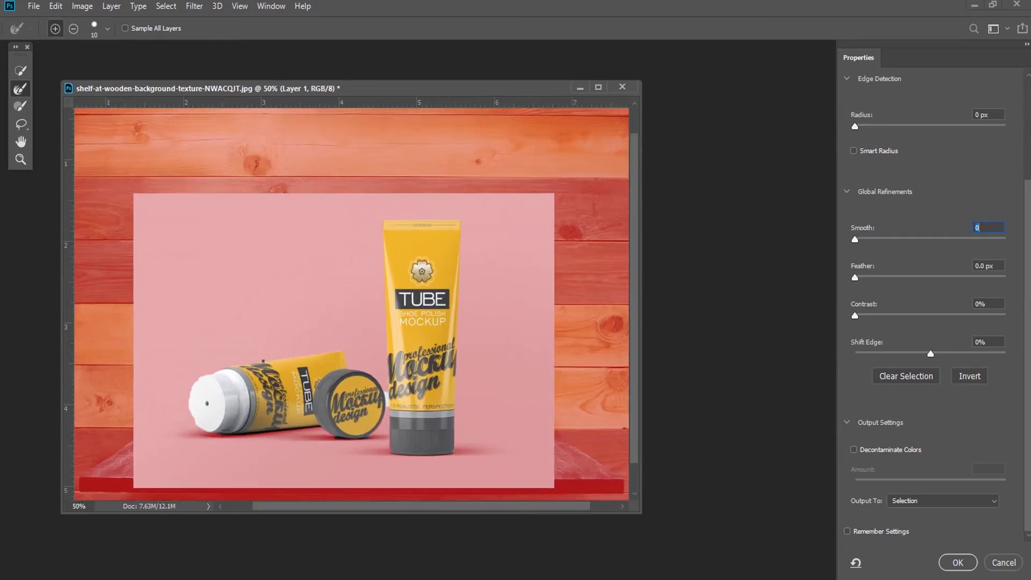
key(ctrl+plus)
scroll(267, 356, down, 3)
scroll(273, 339, left, 2)
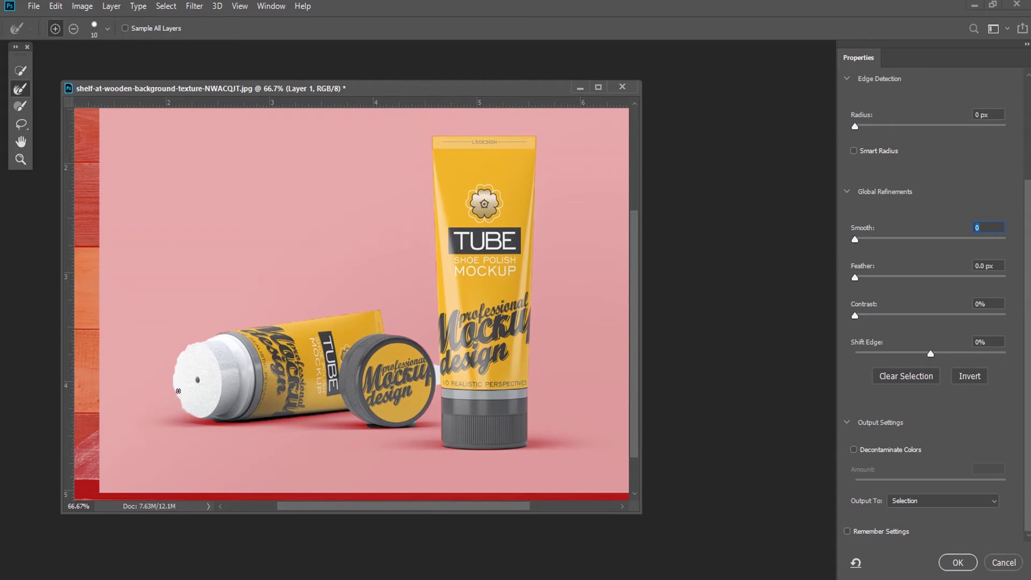
click(20, 107)
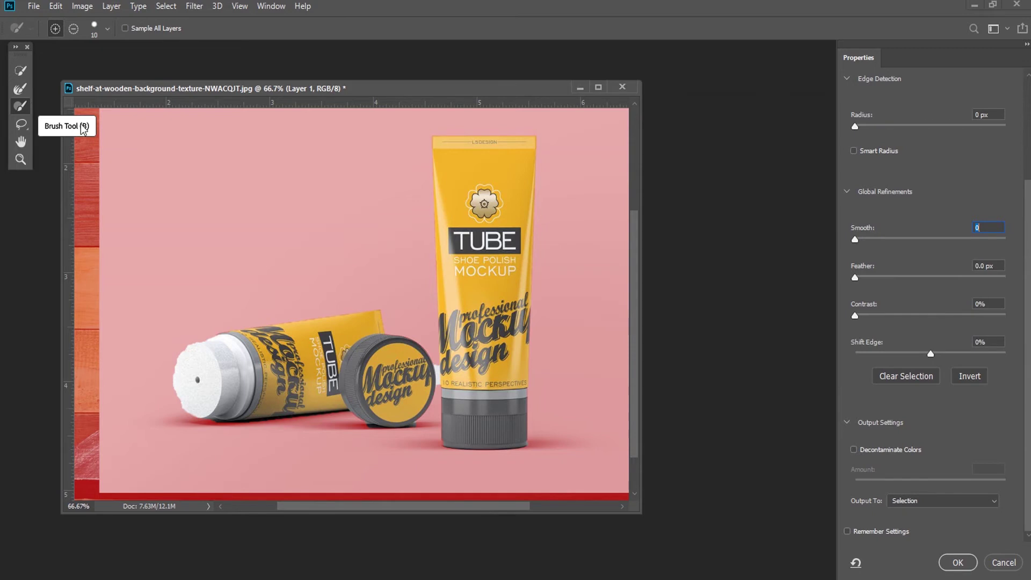
drag(185, 350, 175, 384)
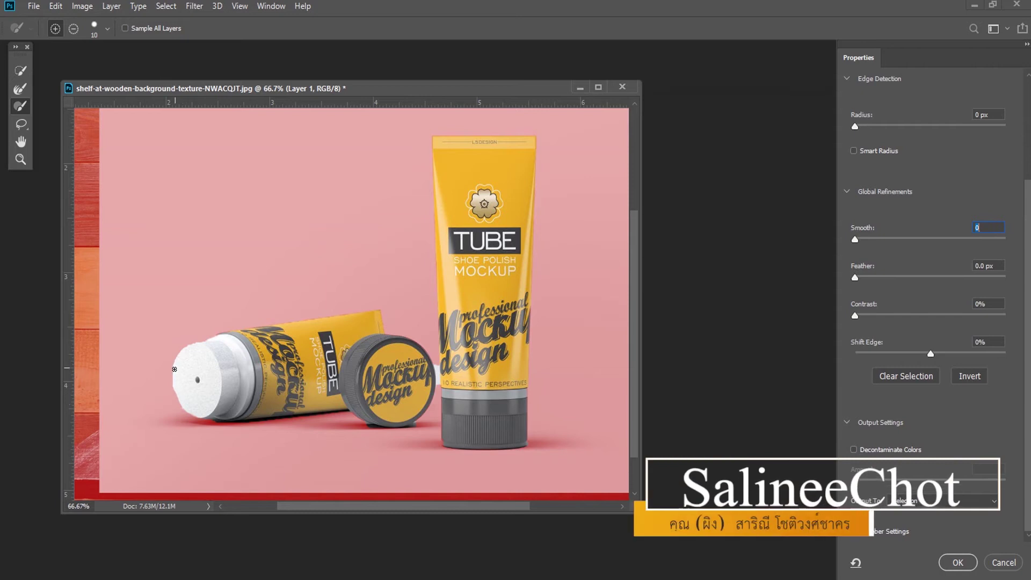
drag(179, 402, 209, 417)
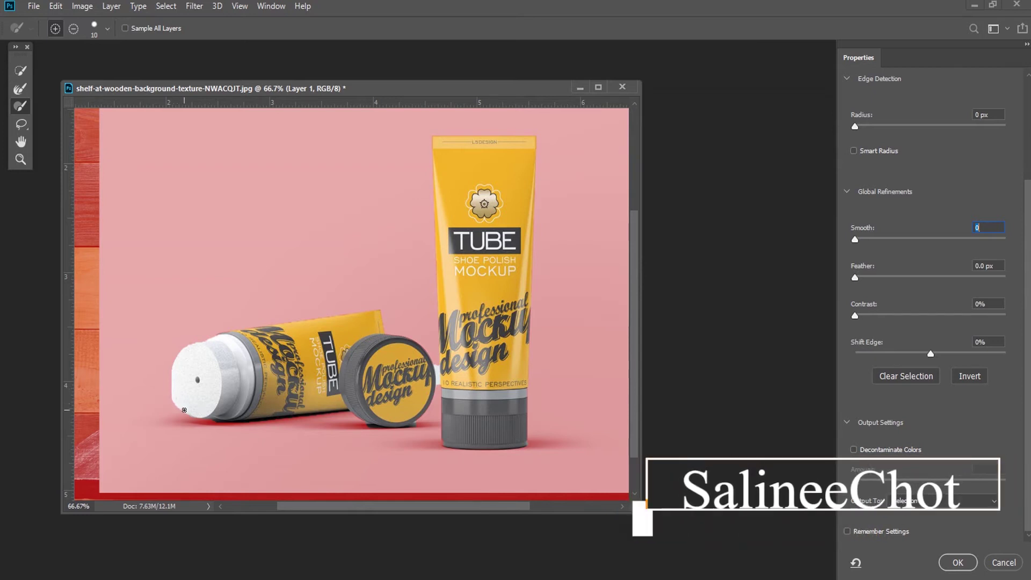
mouse_move(176, 396)
mouse_down()
mouse_move(184, 352)
mouse_move(214, 340)
mouse_up()
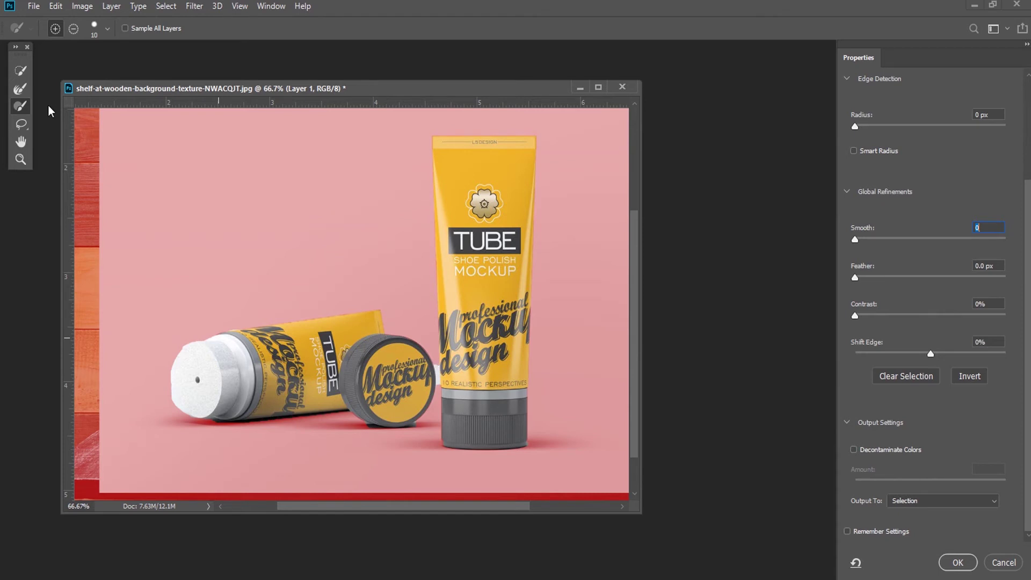
- Add the white cap's left edge to the selection with the Brush
click(20, 89)
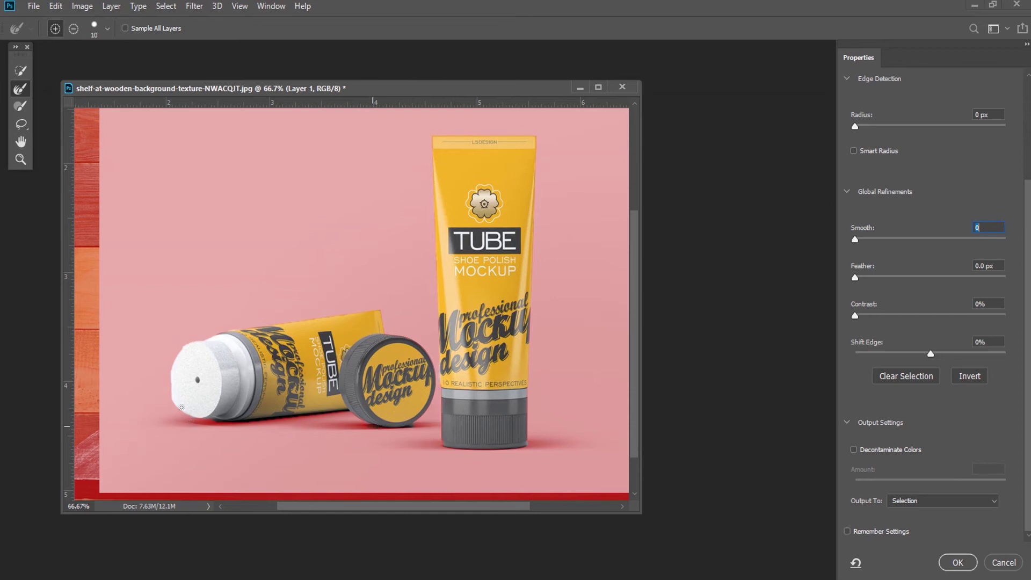
key(b)
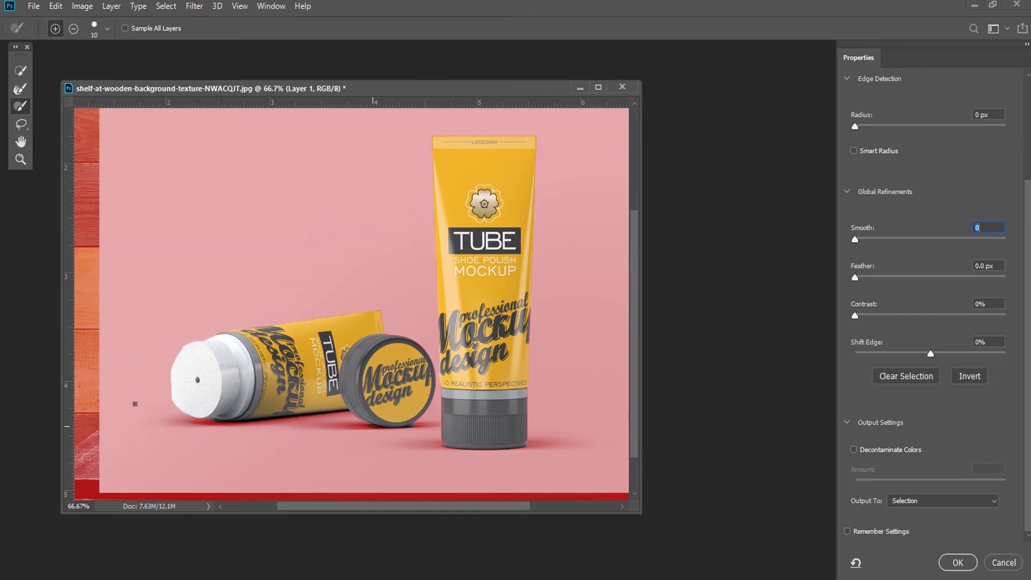
drag(169, 387, 183, 349)
- Set Smooth to 15 and output to New Layer with Layer Mask
drag(855, 240, 891, 241)
click(914, 501)
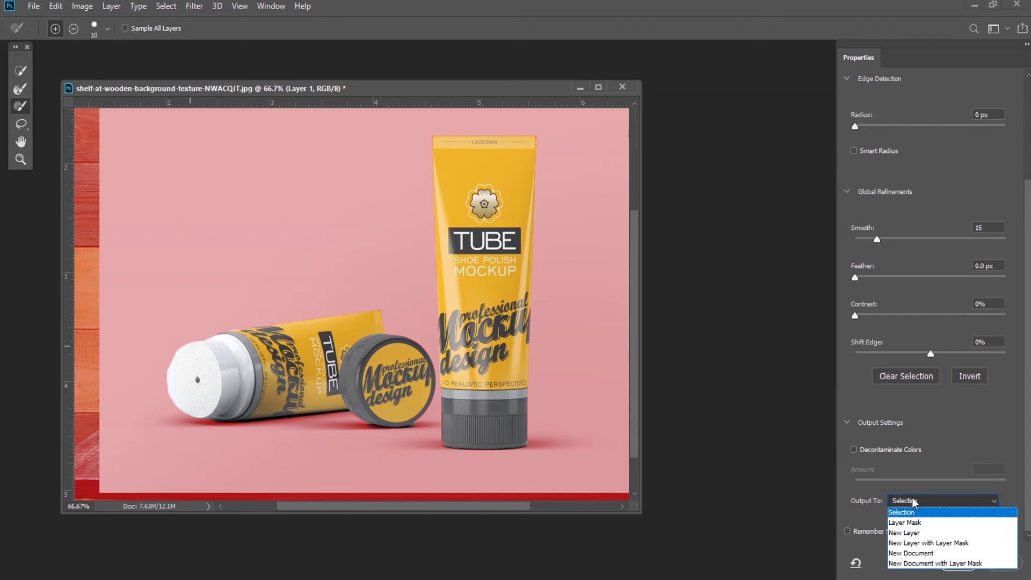
click(933, 545)
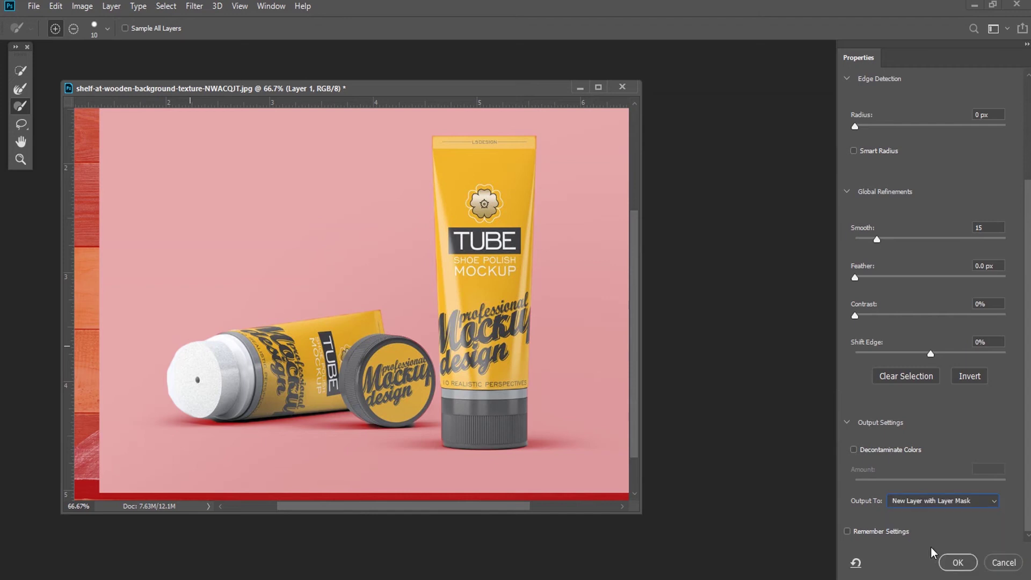
- Apply the refinement and nudge the cut-out tubes slightly lower on the shelf
click(968, 570)
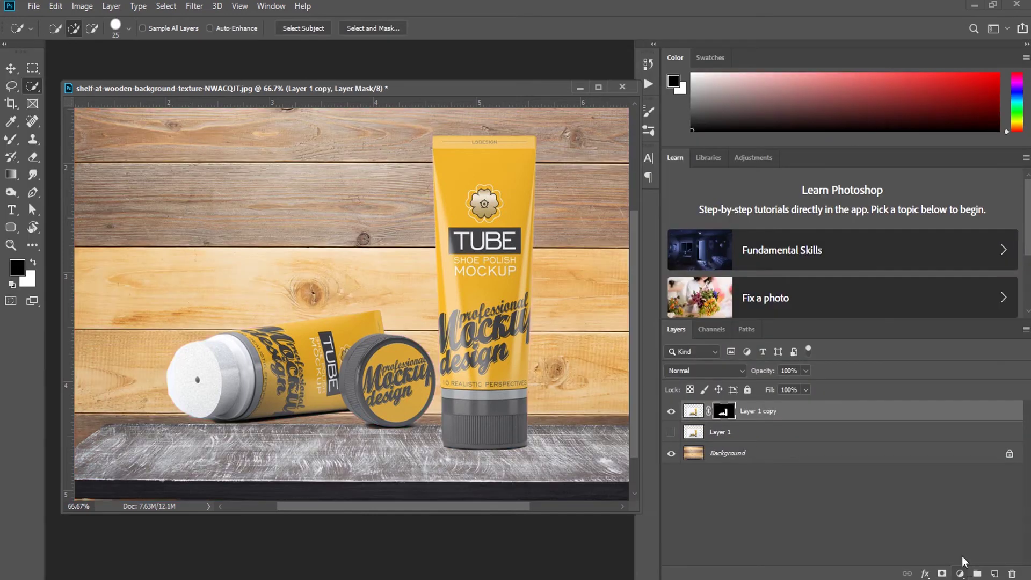
scroll(431, 385, down, 2)
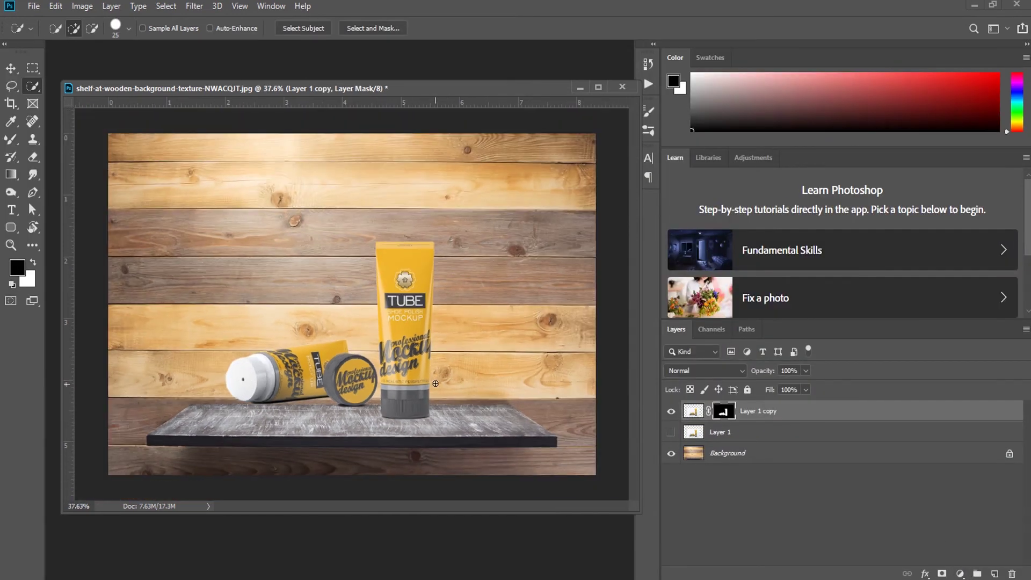
scroll(431, 385, down, 2)
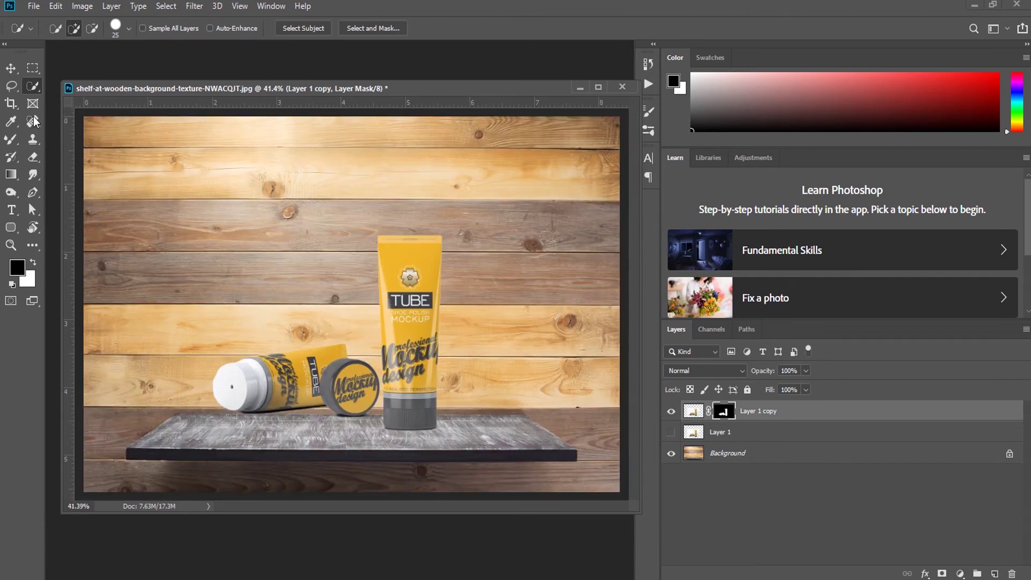
click(11, 68)
drag(417, 309, 419, 329)
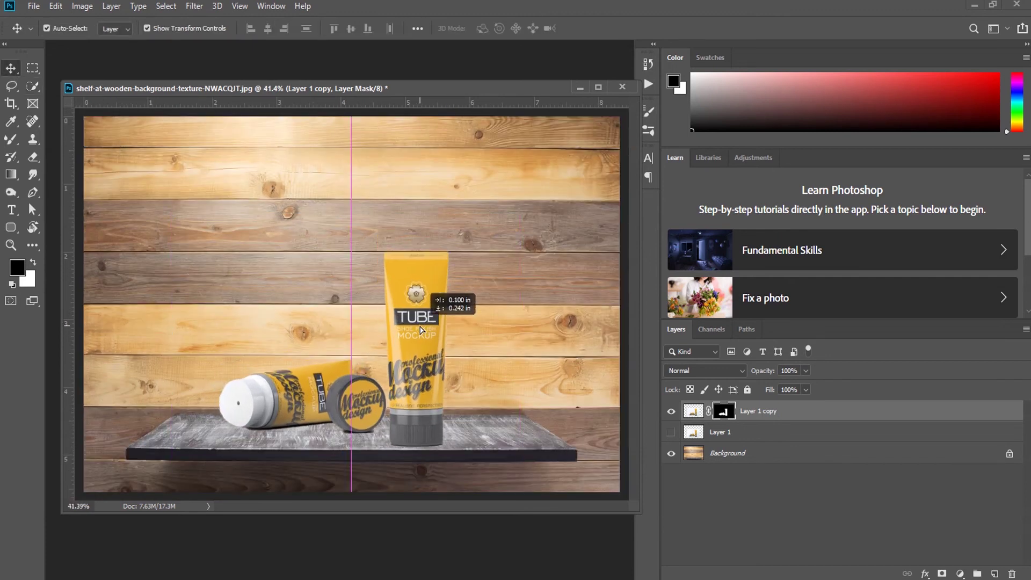
- Target the layer's pixels and duplicate the tube layer into Layer 1 copy
scroll(433, 388, up, 1)
scroll(434, 389, down, 1)
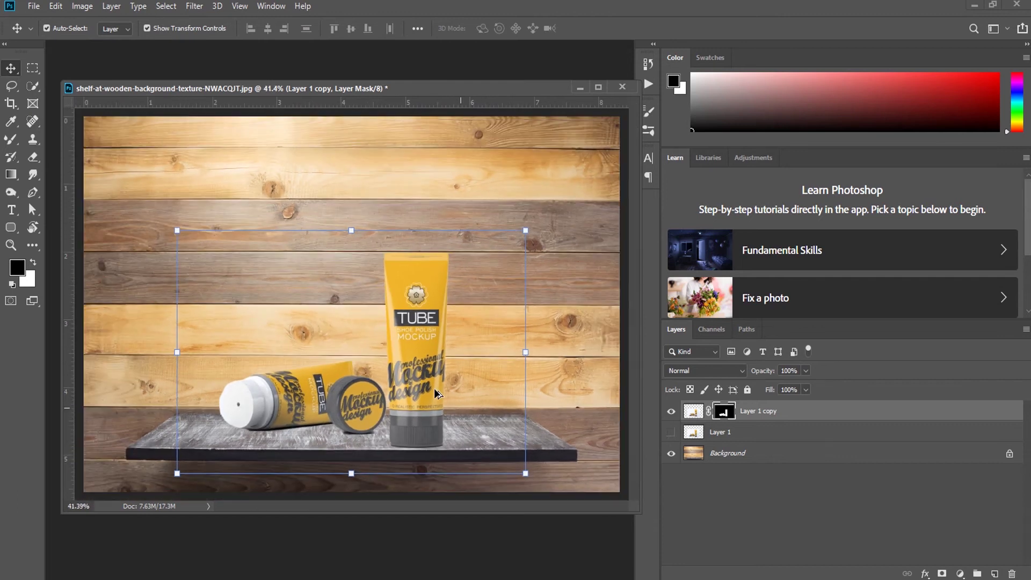
scroll(433, 388, down, 2)
scroll(381, 388, up, 1)
scroll(380, 389, up, 1)
scroll(380, 388, down, 1)
scroll(408, 395, up, 1)
key(ctrl+2)
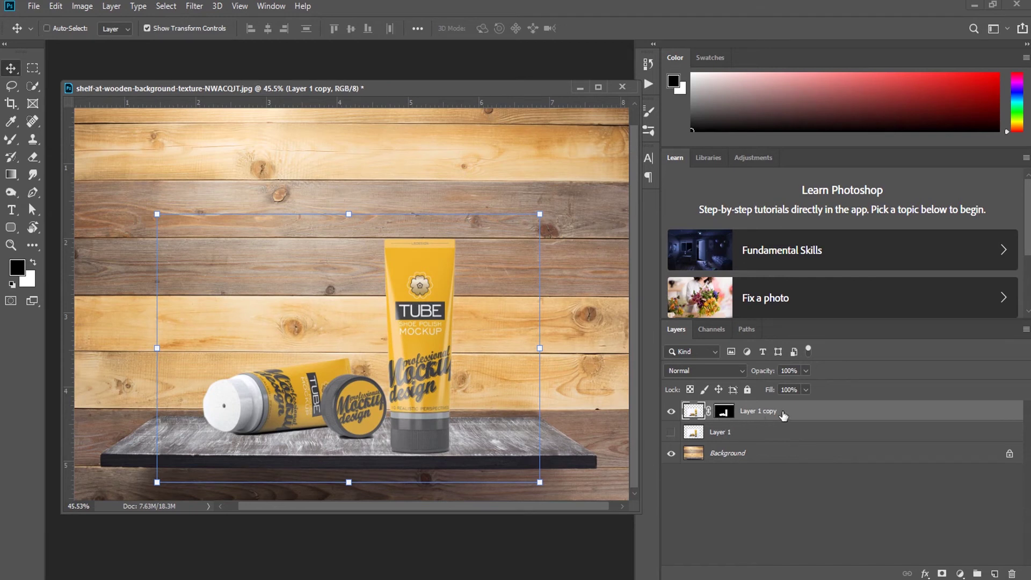
key(ctrl+j)
click(754, 436)
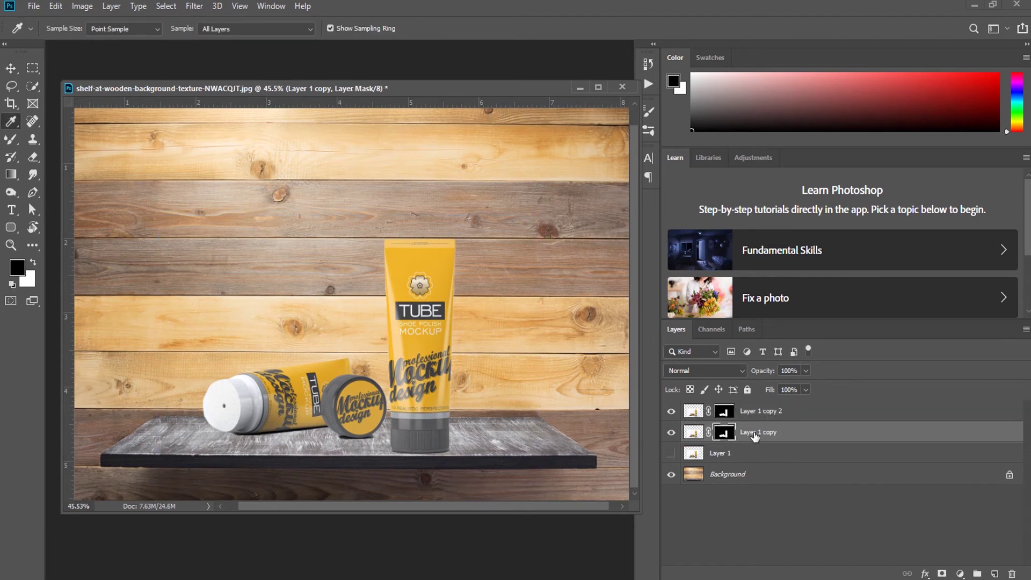
- Hide Layer 1 copy 2, invert Layer 1 copy's mask, and set it to Multiply
click(670, 411)
key(ctrl+i)
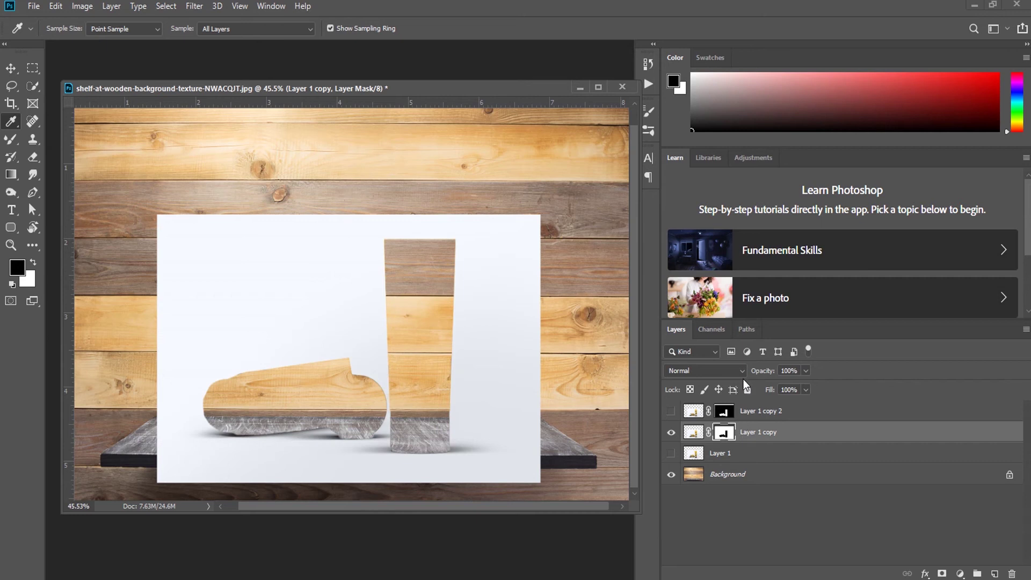
click(727, 370)
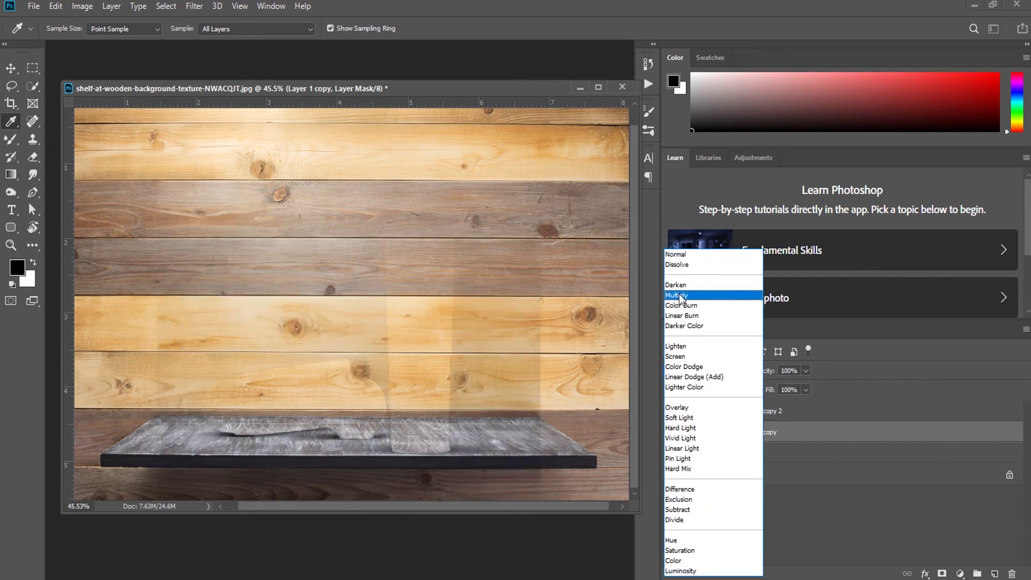
click(680, 295)
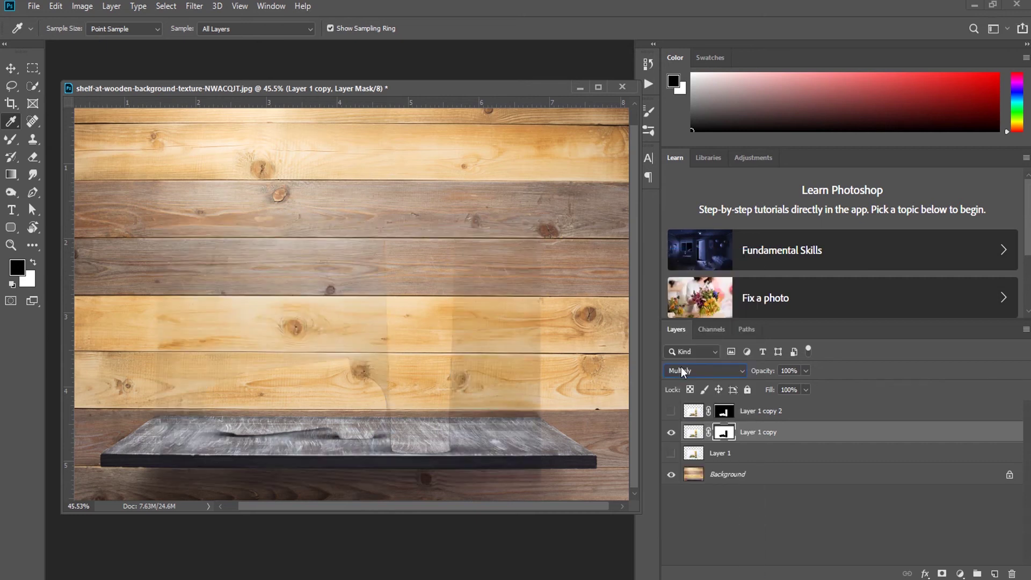
- Show the top copy again and toggle the Multiply shadow layer to compare
click(671, 411)
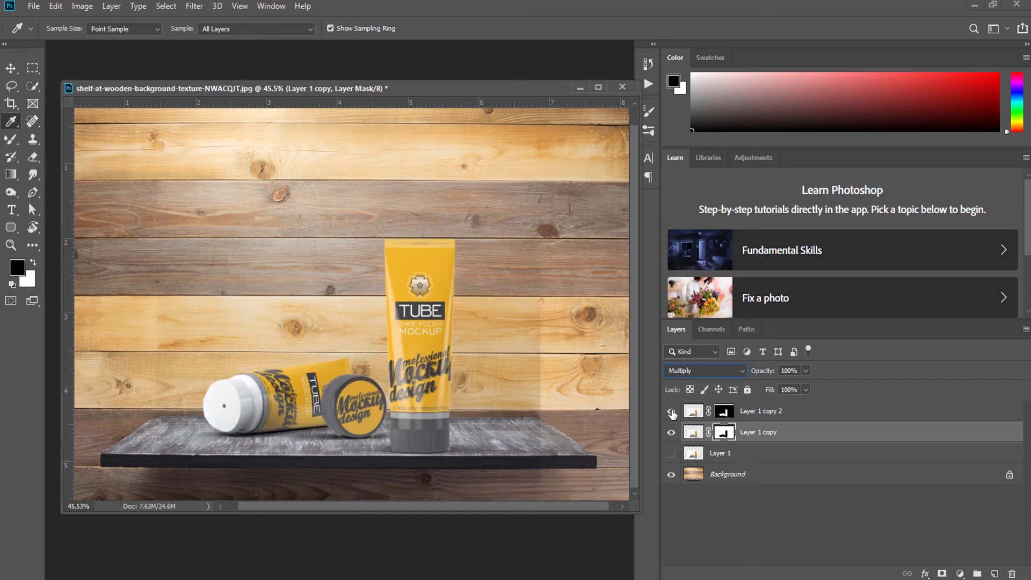
click(693, 433)
click(671, 433)
click(673, 434)
click(81, 7)
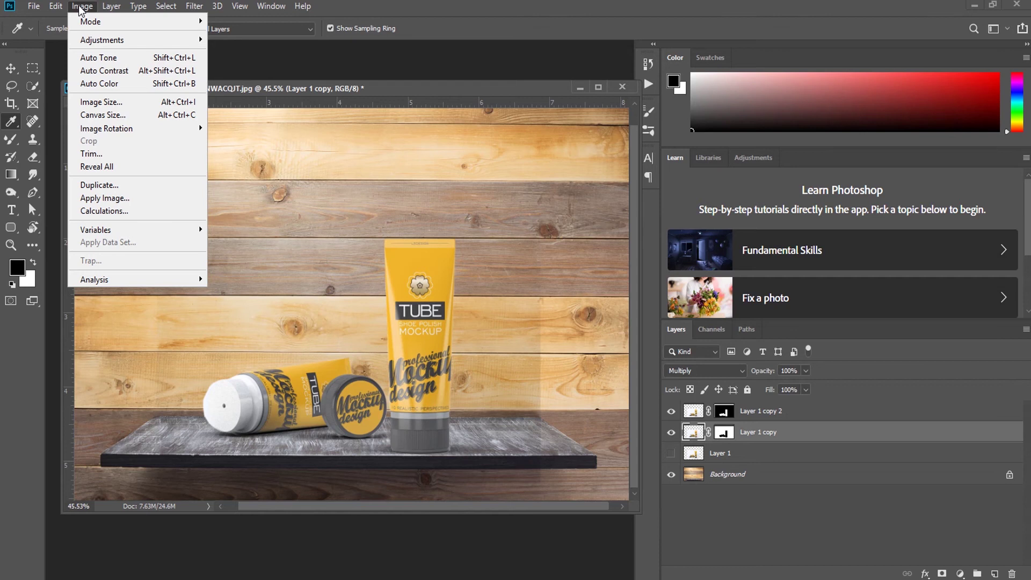
mouse_move(101, 40)
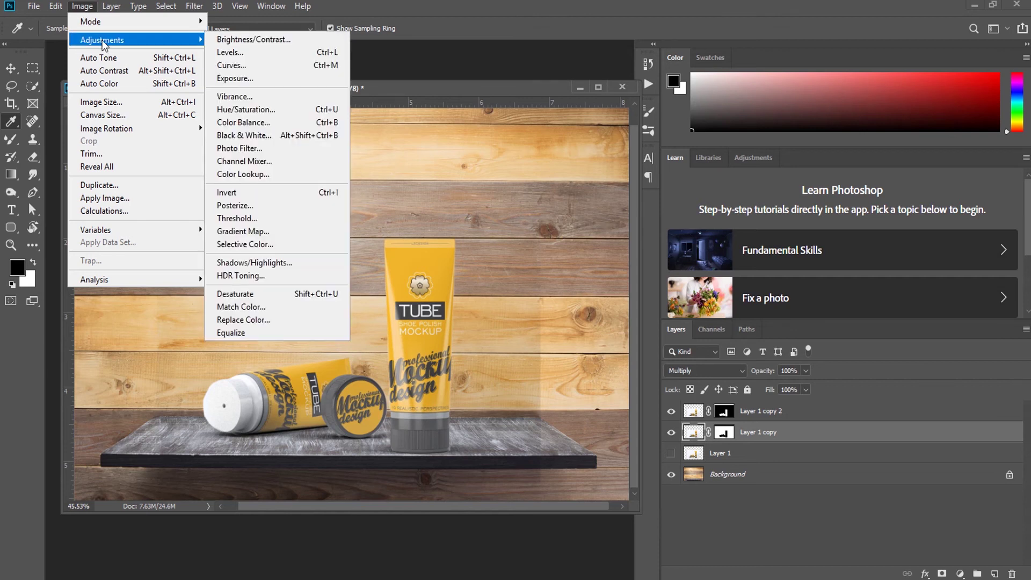
- Set Levels input values to 22, 1.38 and 220 on the shadow layer
click(227, 52)
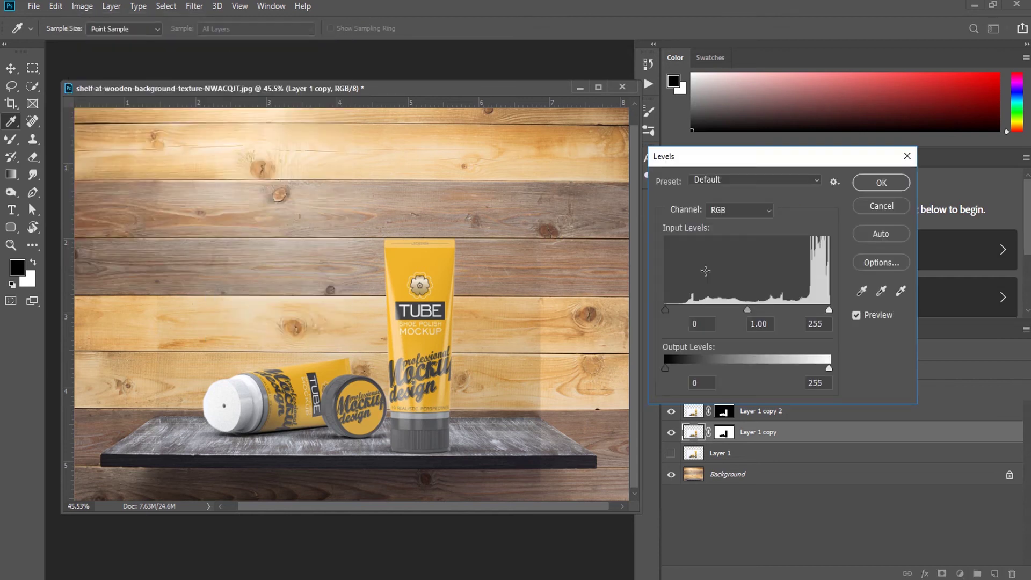
drag(665, 311, 684, 308)
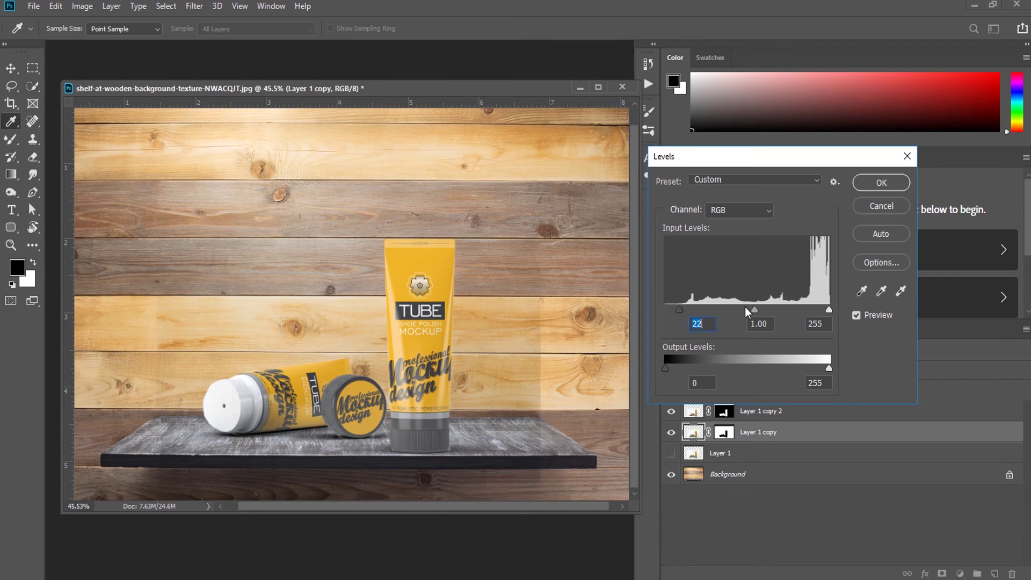
drag(753, 310, 737, 309)
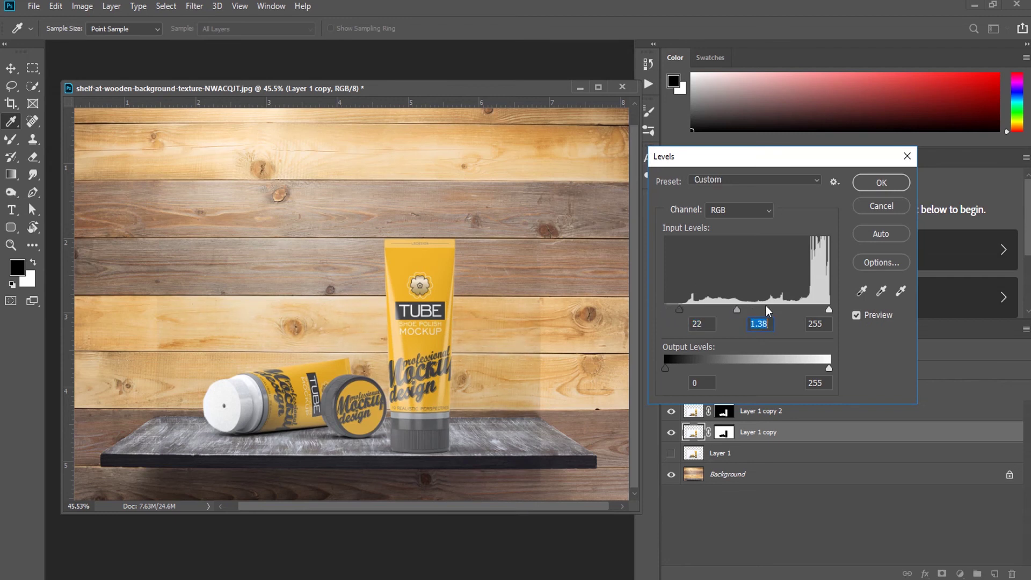
mouse_move(829, 311)
mouse_down()
mouse_move(792, 309)
mouse_move(807, 307)
mouse_up()
click(806, 307)
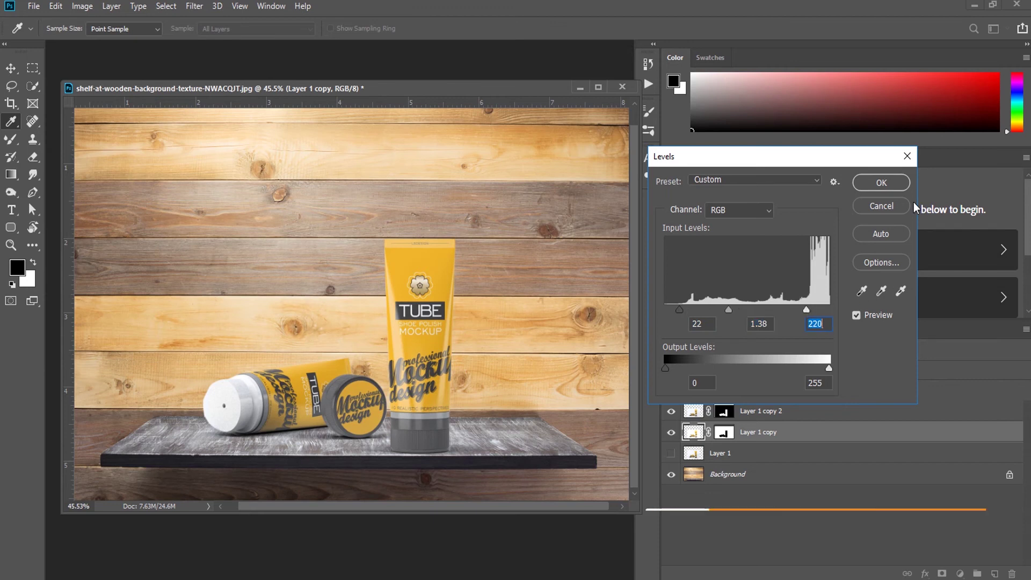
click(881, 183)
click(671, 433)
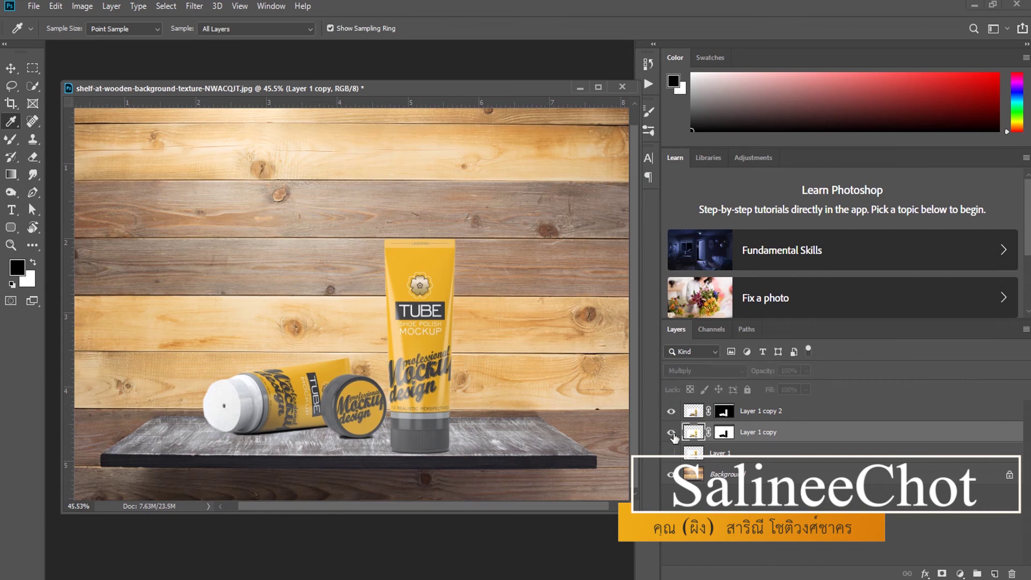
click(671, 432)
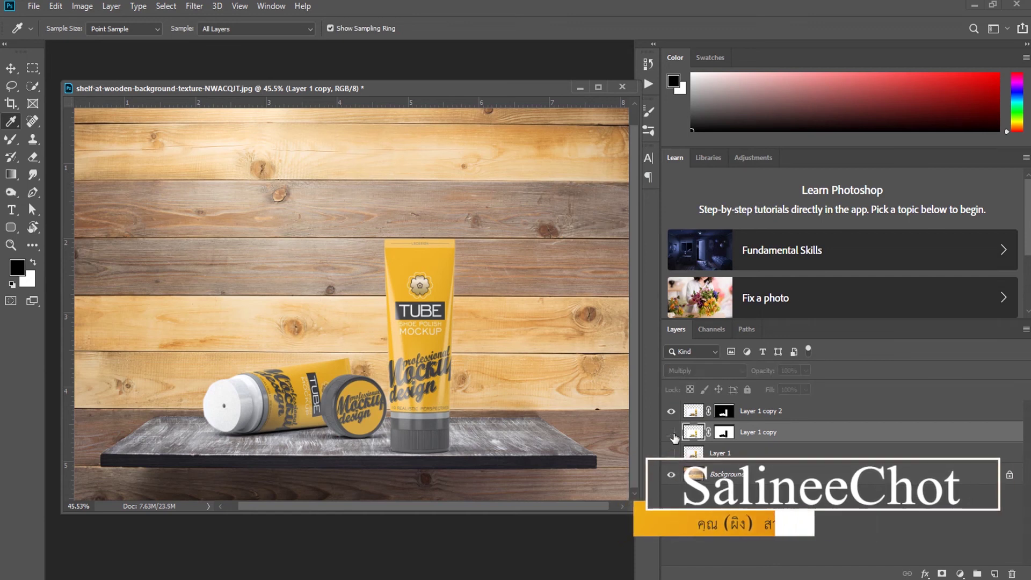
click(671, 432)
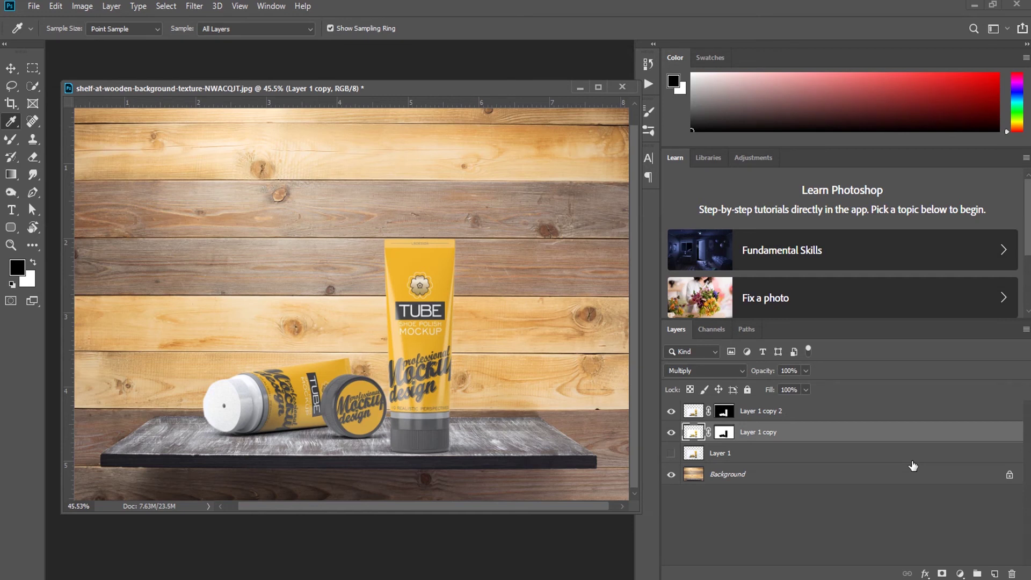
click(671, 433)
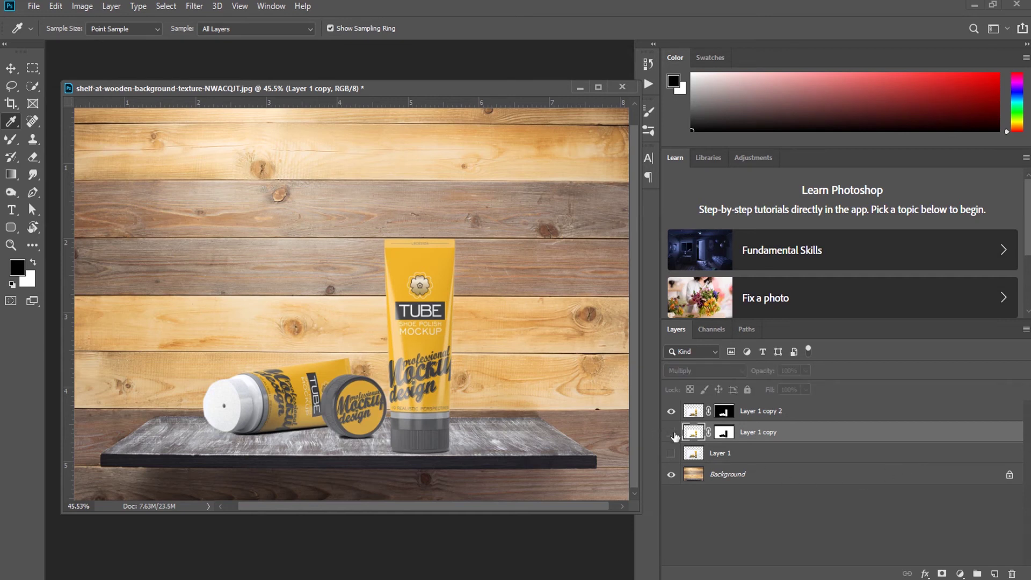
click(672, 433)
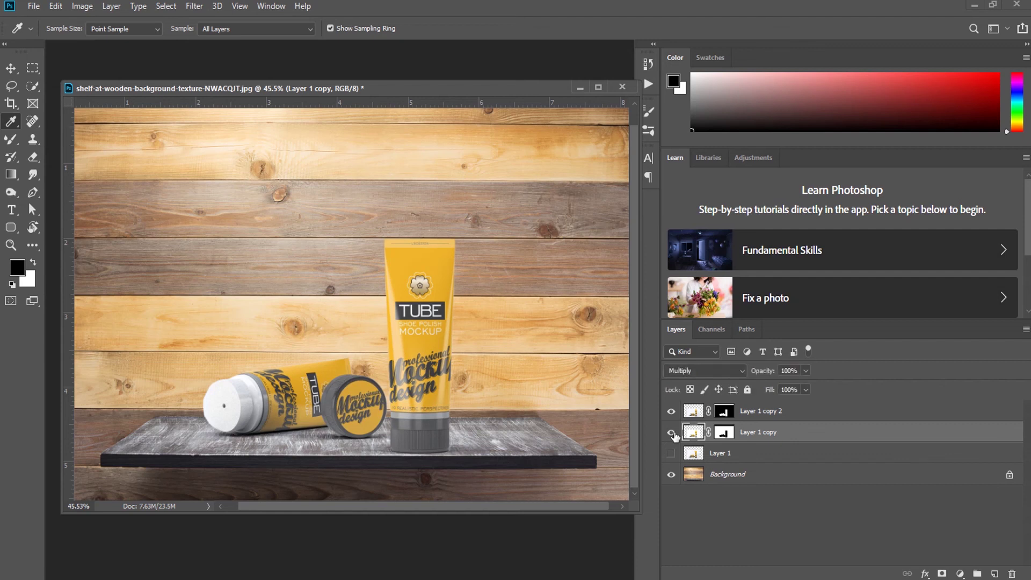
key(ctrl+minus)
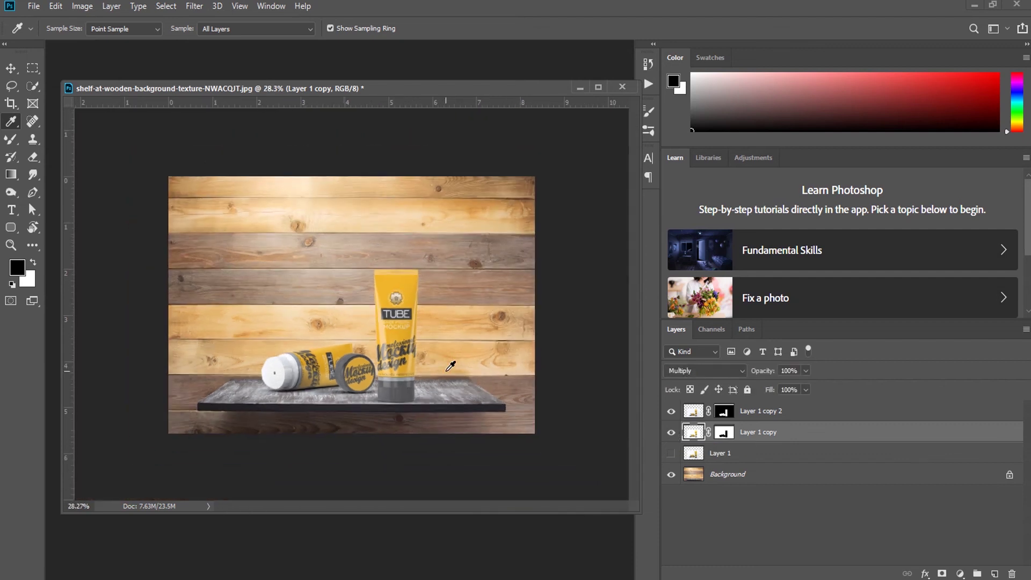
key(ctrl+0)
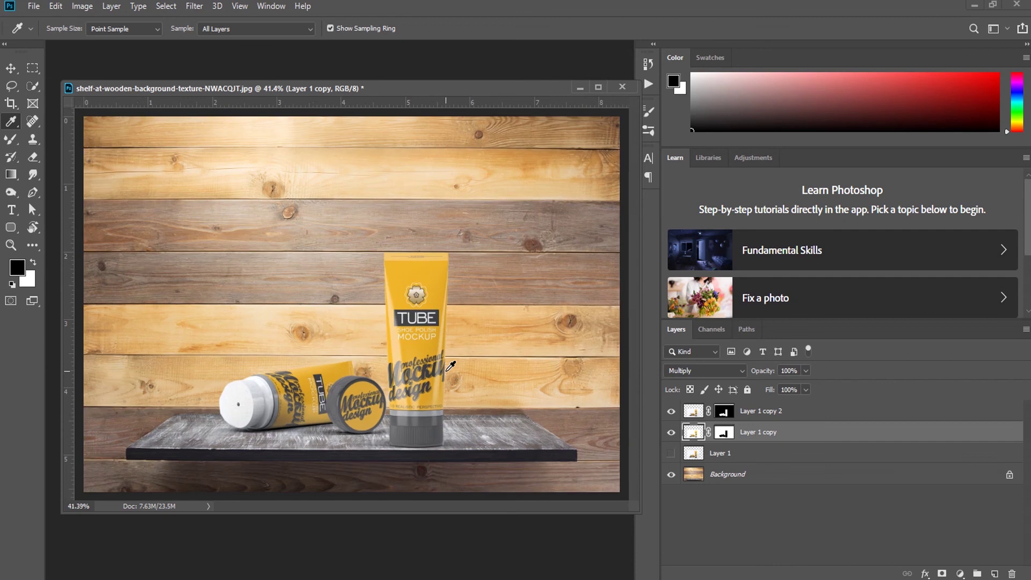
scroll(451, 366, down, 1)
scroll(451, 366, up, 2)
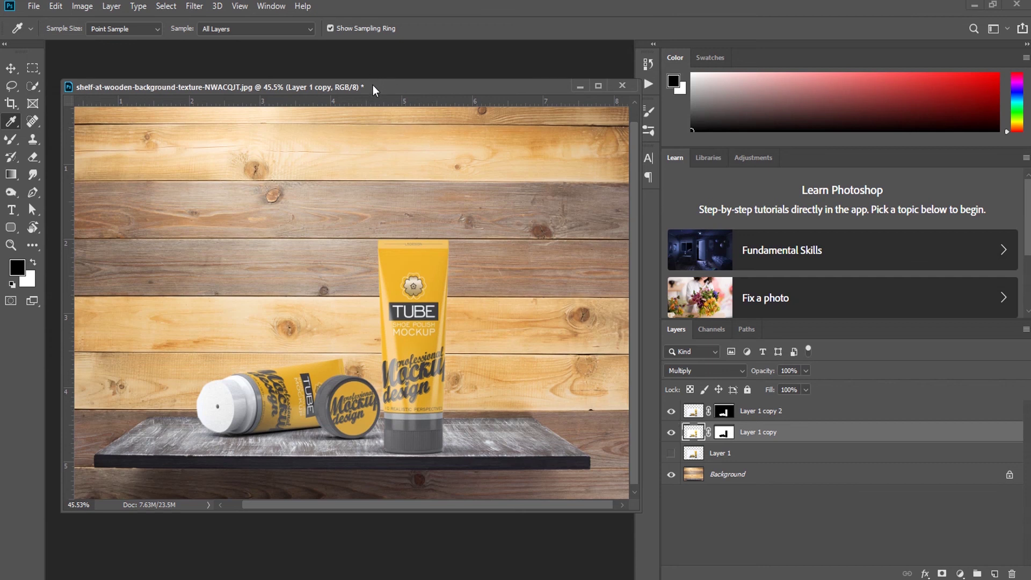
drag(372, 87, 369, 56)
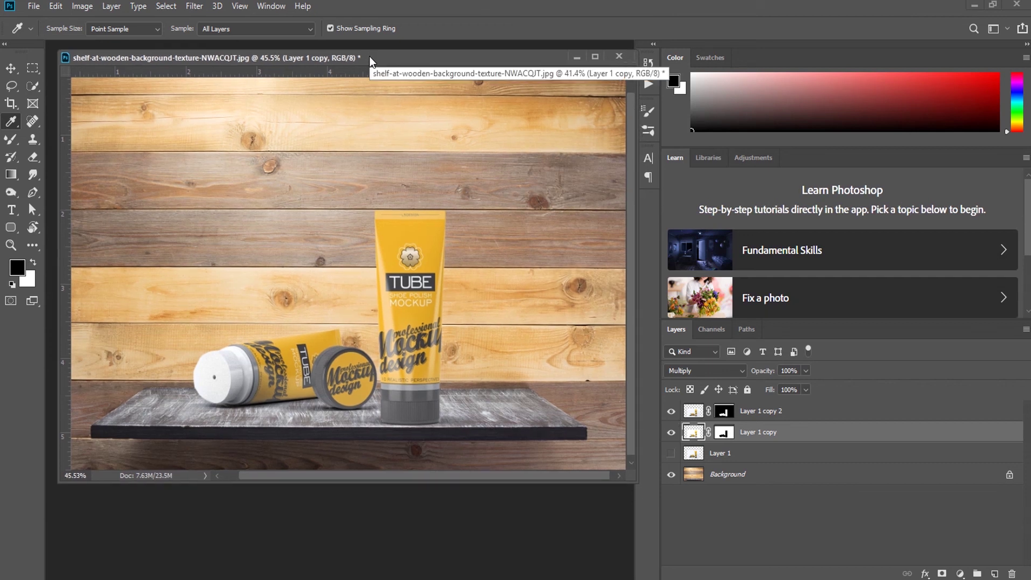